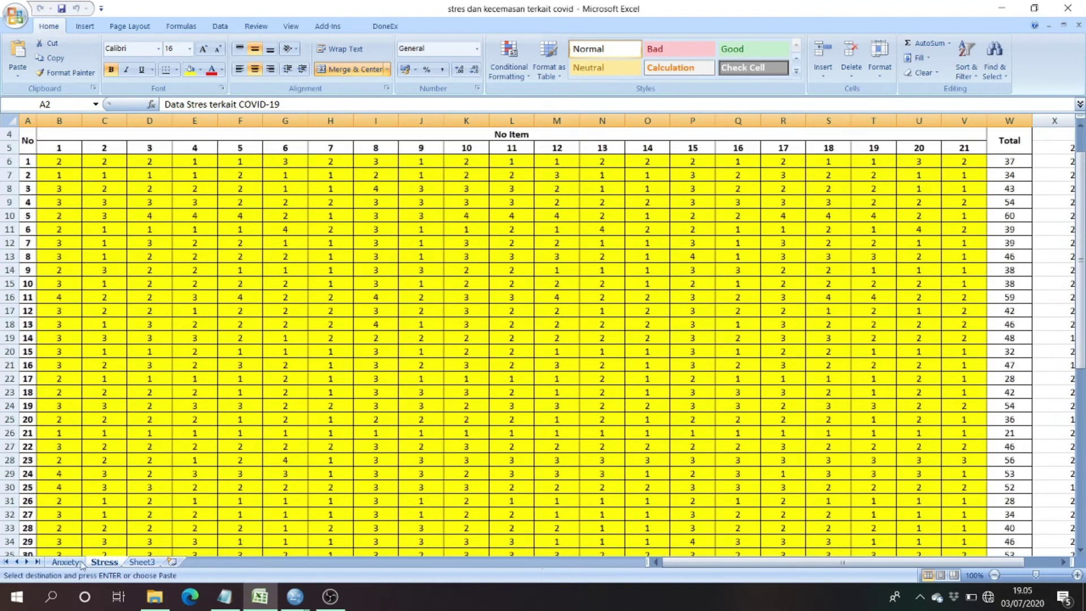
Look over the anxiety and stress questionnaire tables on the Anxiety and Stress sheets, including their Total columns.
{"action": "left_click", "coordinate": [65, 561]}
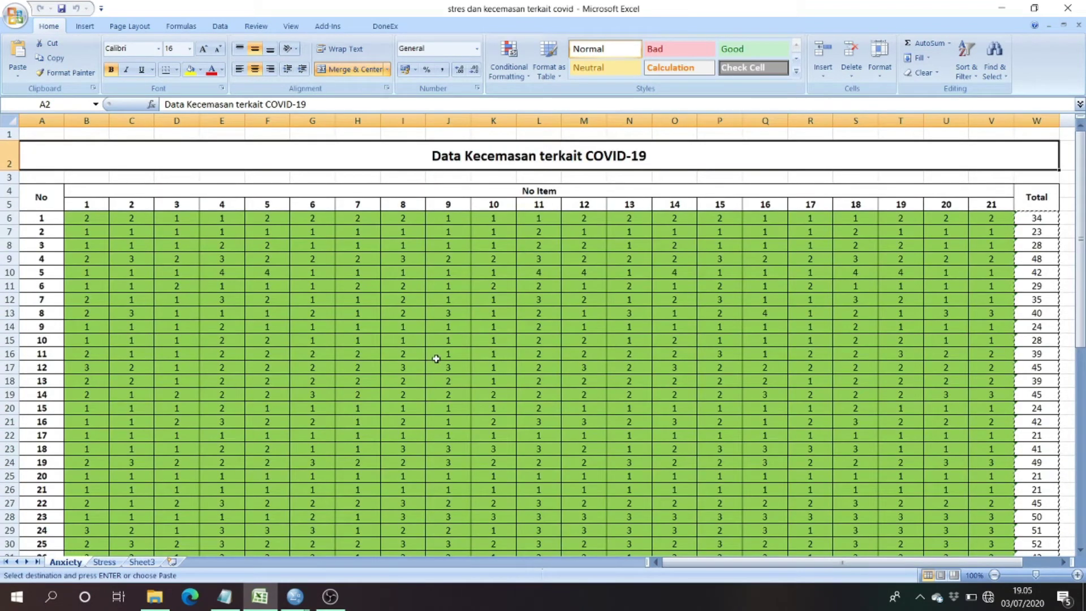
{"action": "scroll", "coordinate": [436, 360], "scroll_direction": "down", "scroll_amount": 13}
{"action": "scroll", "coordinate": [434, 361], "scroll_direction": "up", "scroll_amount": 13}
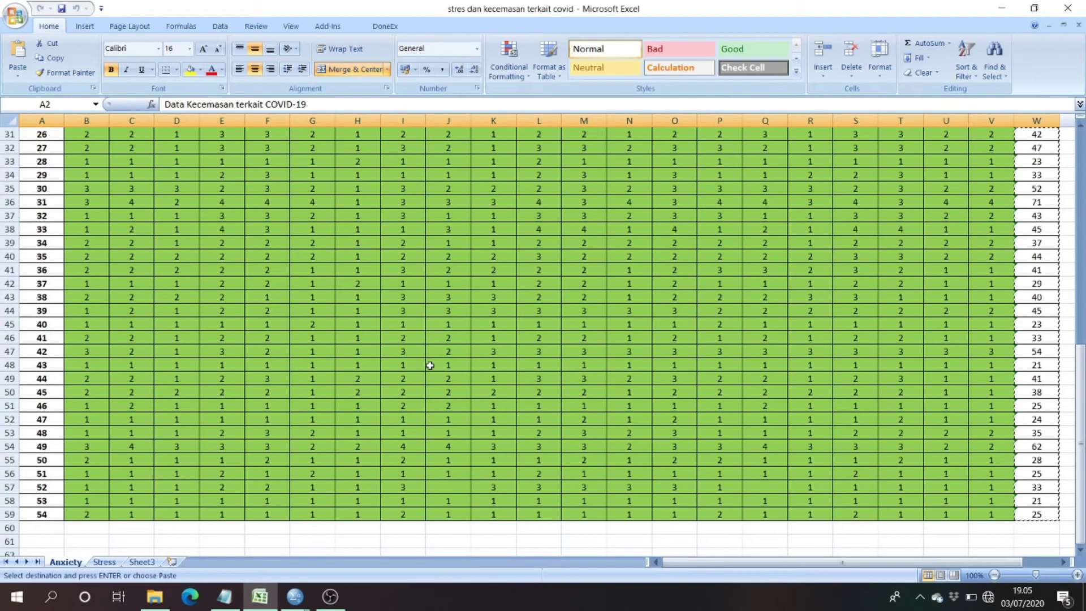
{"action": "left_click", "coordinate": [105, 561]}
{"action": "scroll", "coordinate": [742, 360], "scroll_direction": "up", "scroll_amount": 1}
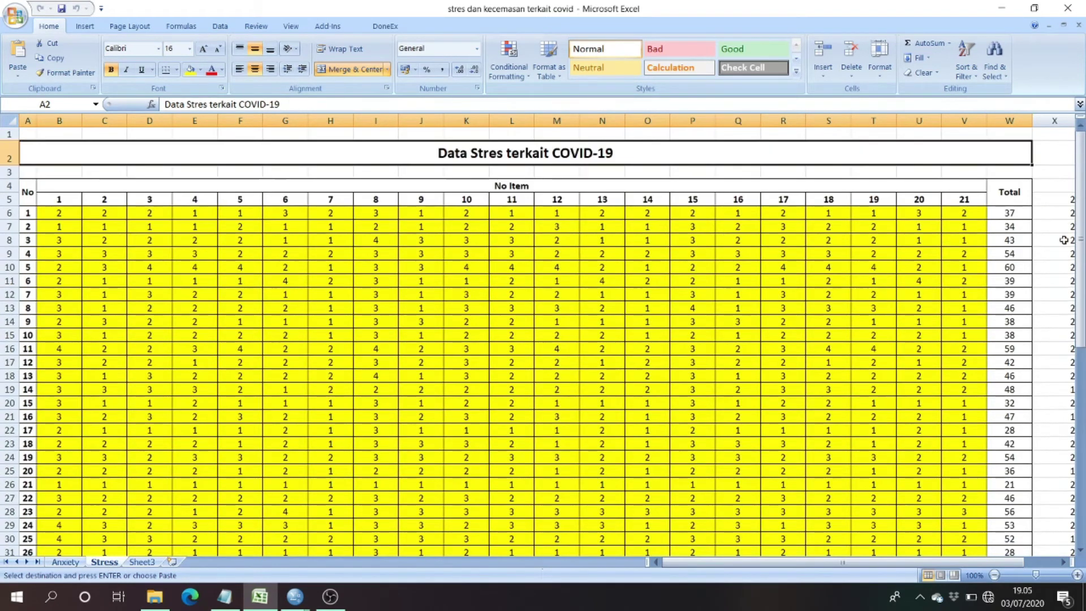
{"action": "scroll", "coordinate": [1044, 450], "scroll_direction": "down", "scroll_amount": 4}
{"action": "scroll", "coordinate": [1036, 450], "scroll_direction": "down", "scroll_amount": 1}
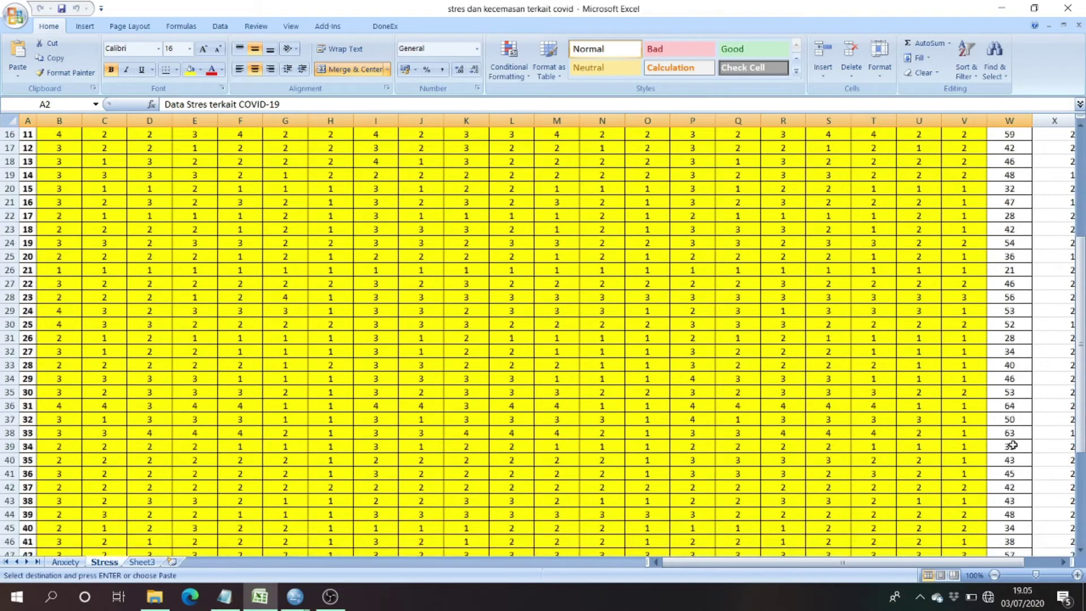
Copy the stress totals in W6:W59 of the Stress sheet.
{"action": "scroll", "coordinate": [1018, 446], "scroll_direction": "up", "scroll_amount": 5}
{"action": "left_click", "coordinate": [1012, 225]}
{"action": "left_click", "coordinate": [1012, 214]}
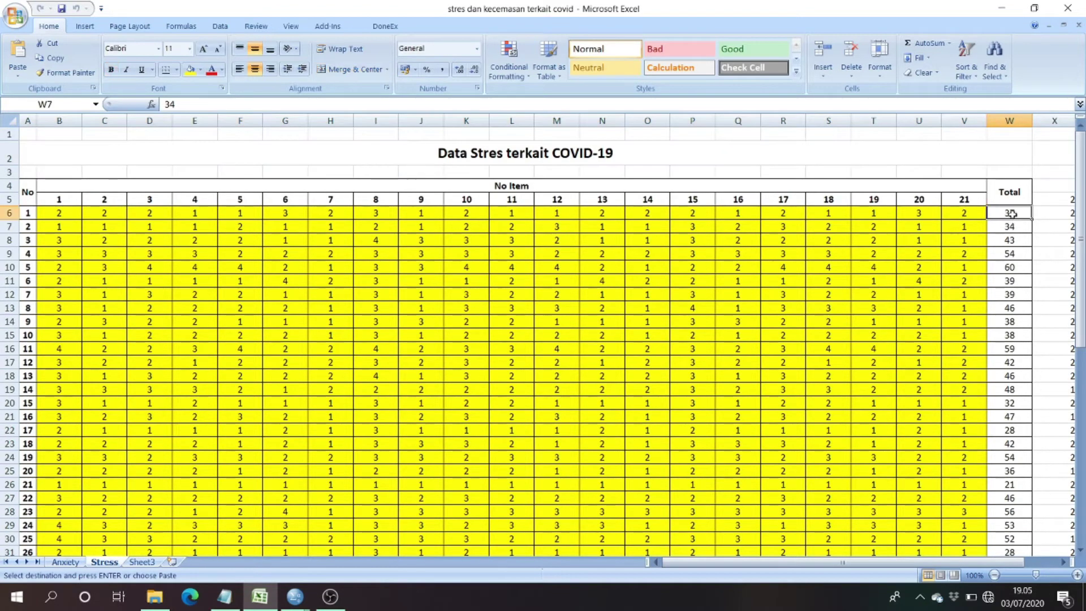
{"action": "scroll", "coordinate": [1015, 317], "scroll_direction": "down", "scroll_amount": 15}
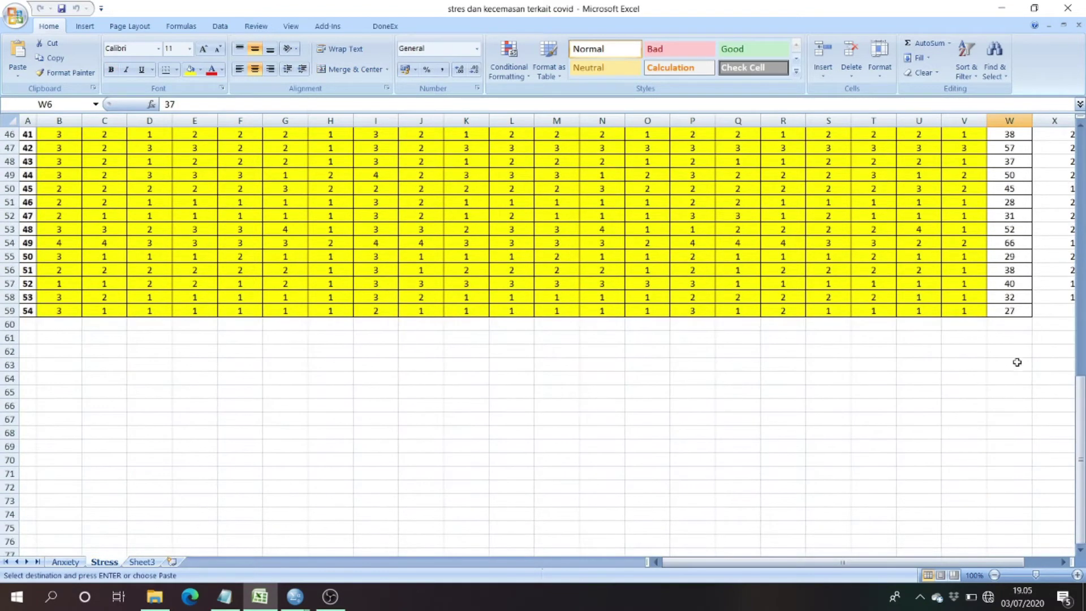
{"action": "left_click", "coordinate": [1006, 315], "text": "shift"}
{"action": "key", "text": "ctrl+c"}
Switch to the SPSS Data Editor and paste the stress totals into the first variable column of the Data View.
{"action": "mouse_move", "coordinate": [295, 596]}
{"action": "left_click", "coordinate": [235, 563]}
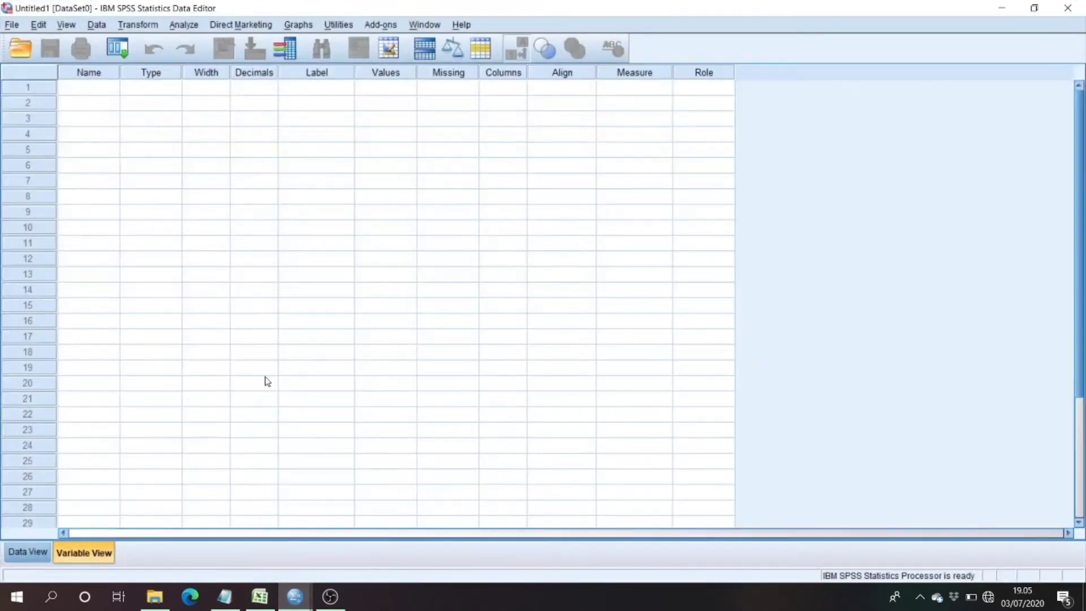
{"action": "left_click", "coordinate": [40, 549]}
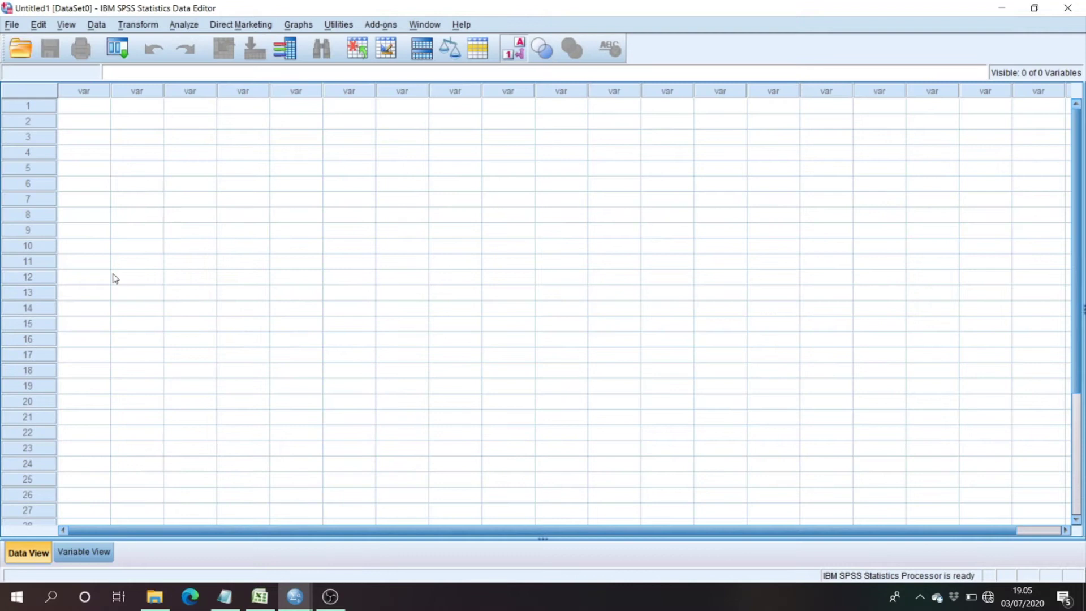
{"action": "left_click", "coordinate": [83, 106]}
{"action": "key", "text": "ctrl+v"}
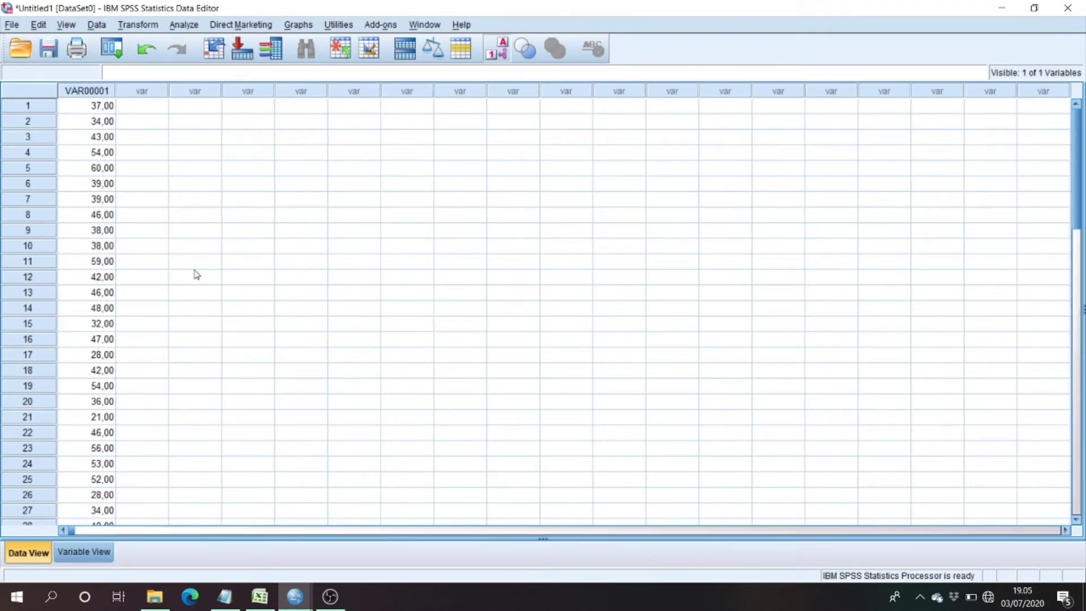
Return to Excel and copy the anxiety totals in W6:W59 of the Anxiety sheet.
{"action": "left_click", "coordinate": [260, 597]}
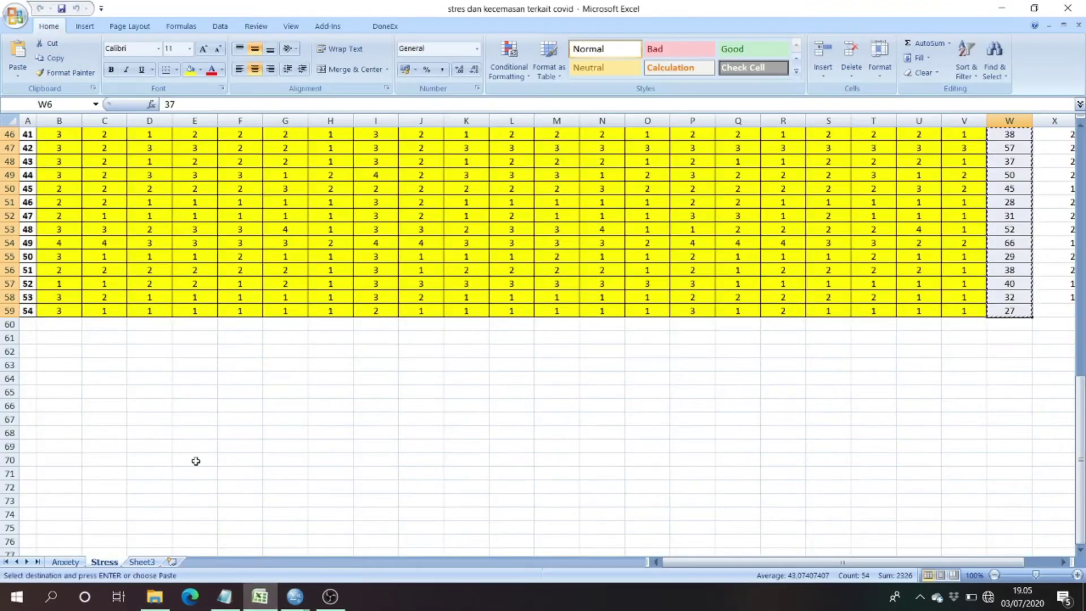
{"action": "left_click", "coordinate": [65, 561]}
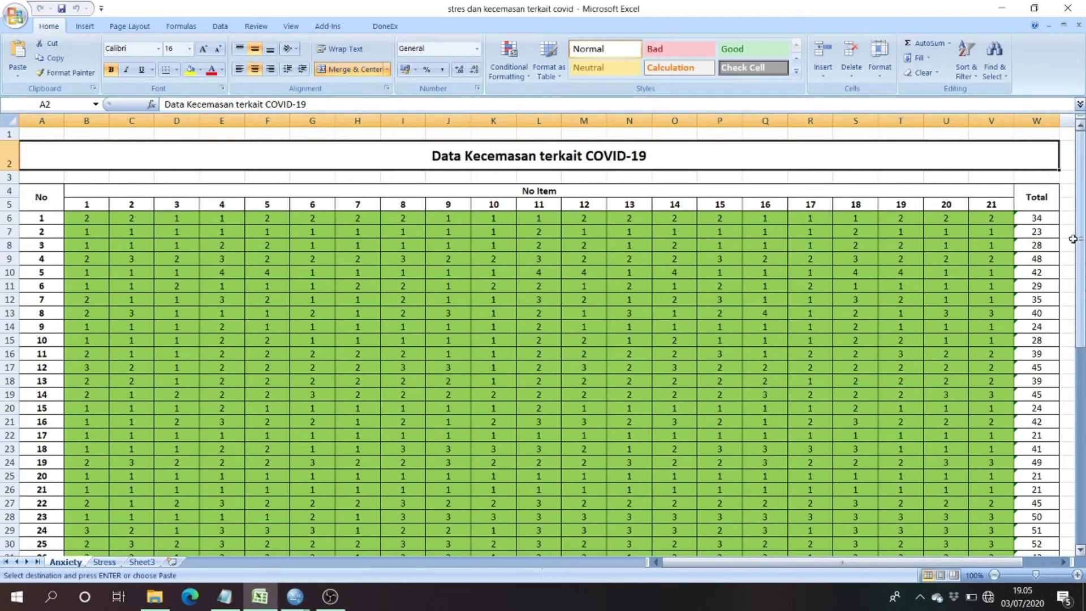
{"action": "left_click", "coordinate": [1043, 217]}
{"action": "scroll", "coordinate": [1004, 339], "scroll_direction": "down", "scroll_amount": 8}
{"action": "scroll", "coordinate": [1003, 357], "scroll_direction": "down", "scroll_amount": 4}
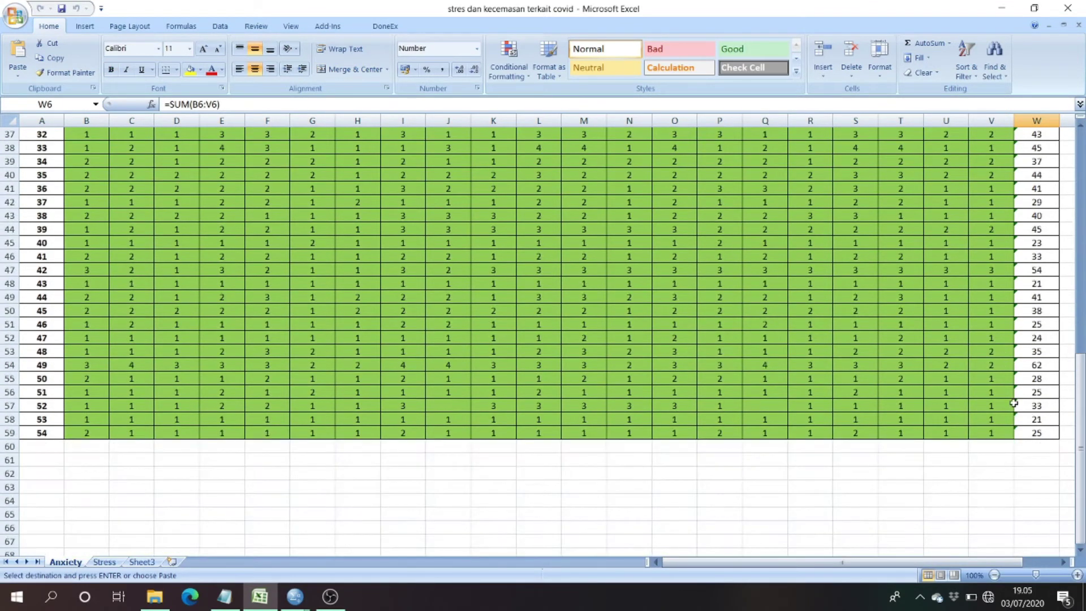
{"action": "left_click", "coordinate": [1028, 433], "text": "shift"}
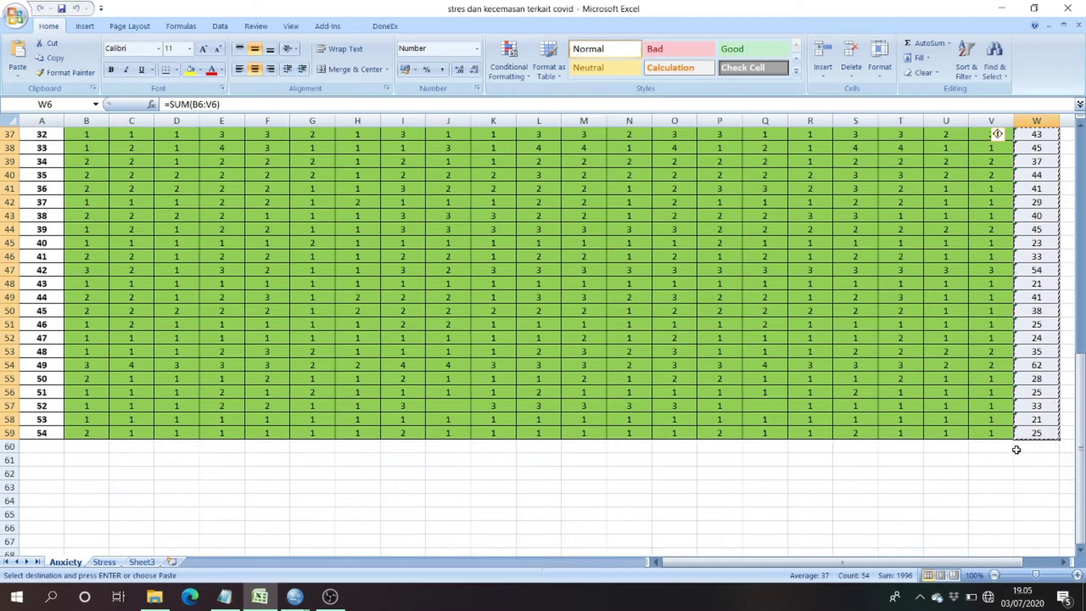
Switch to SPSS and paste the anxiety totals into the second variable column, starting at case 1.
{"action": "mouse_move", "coordinate": [294, 597]}
{"action": "left_click", "coordinate": [283, 573]}
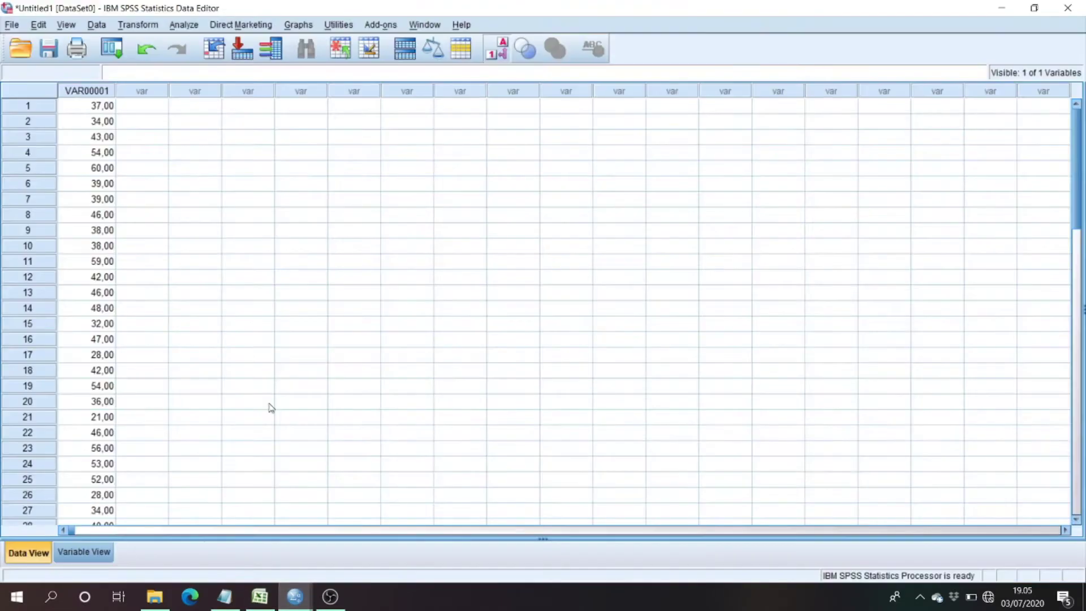
{"action": "left_click", "coordinate": [164, 107]}
{"action": "key", "text": "ctrl+v"}
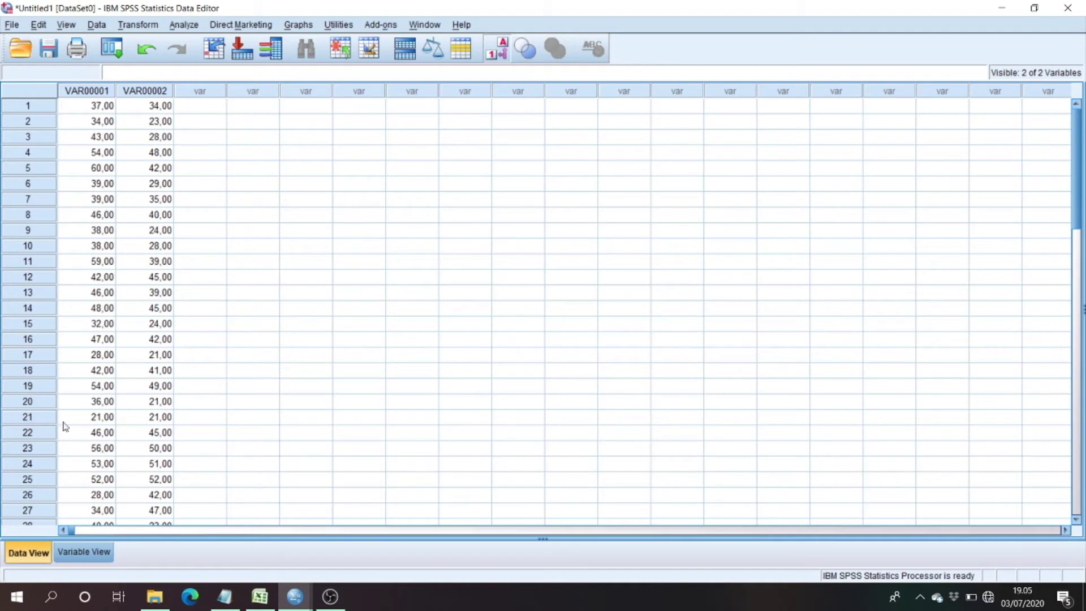
Rename the first variable as Stres and the second variable as Kecemasan.
{"action": "left_click", "coordinate": [73, 558]}
{"action": "left_click", "coordinate": [105, 89]}
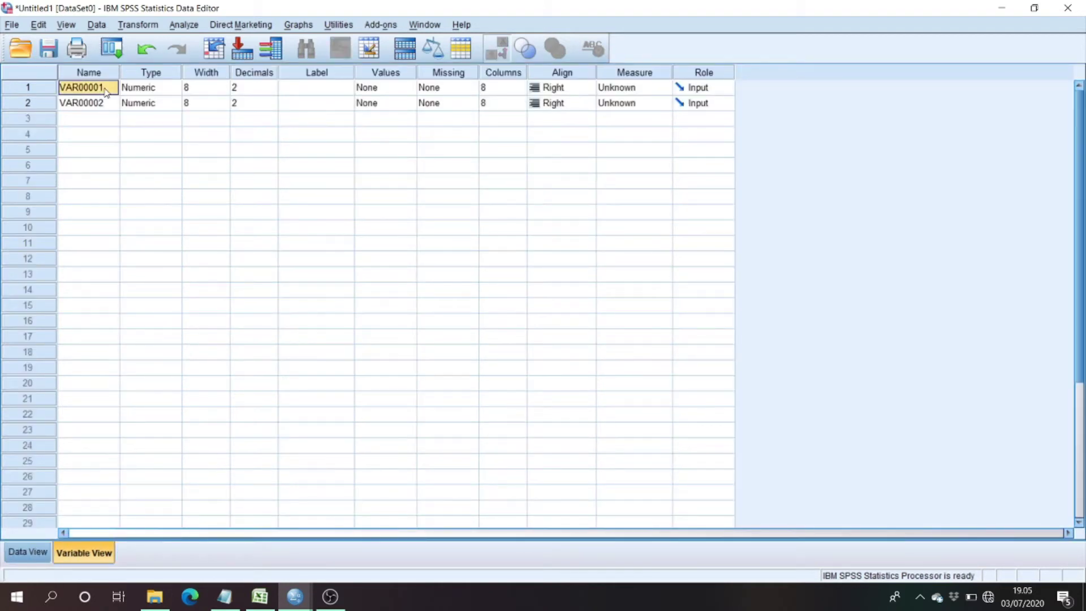
{"action": "type", "text": "Stres"}
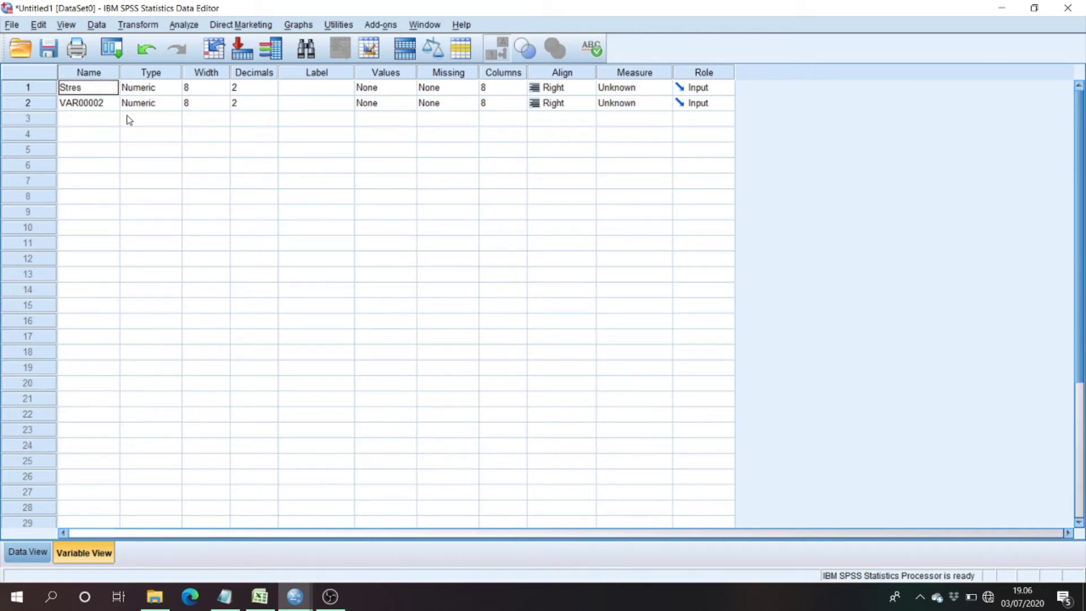
{"action": "left_click", "coordinate": [110, 104]}
{"action": "type", "text": "Kecemasan"}
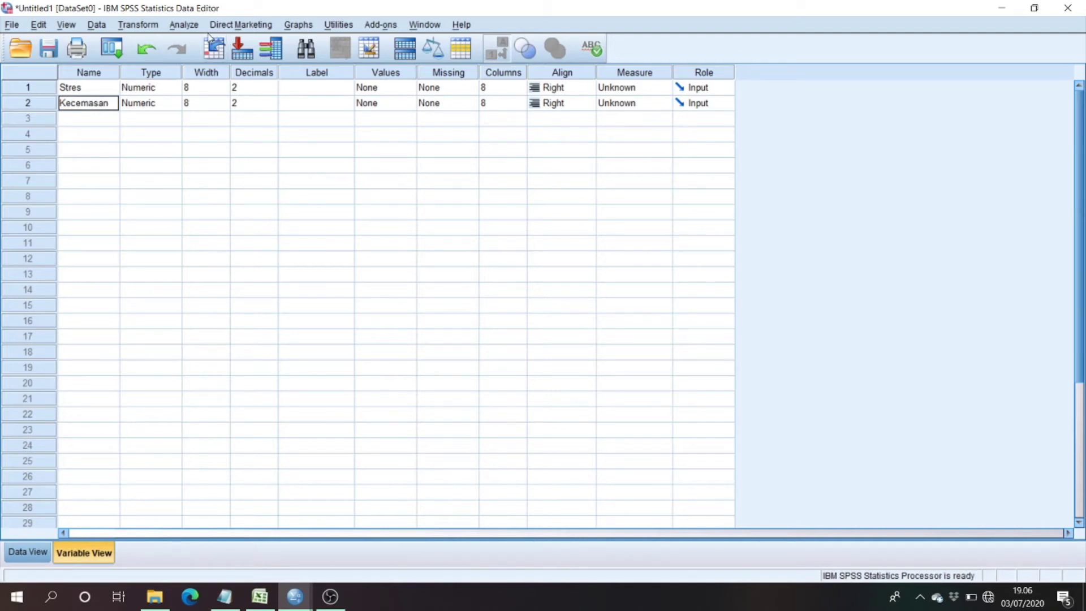
Run a linear regression with Stres as the independent variable and Kecemasan as the dependent variable, using the Enter method.
{"action": "left_click", "coordinate": [35, 554]}
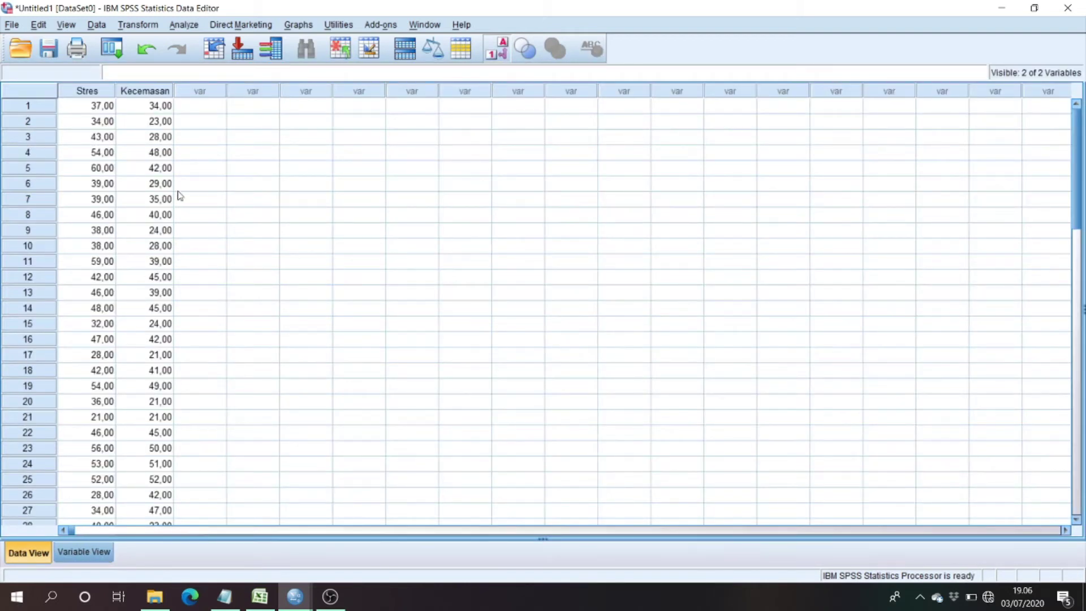
{"action": "left_click", "coordinate": [184, 26]}
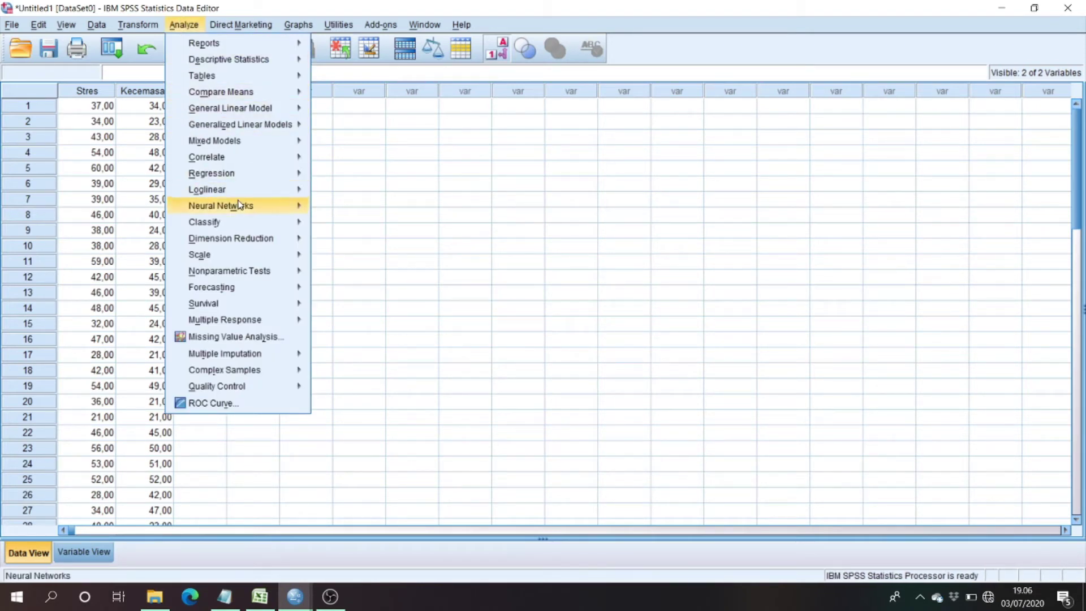
{"action": "mouse_move", "coordinate": [264, 177]}
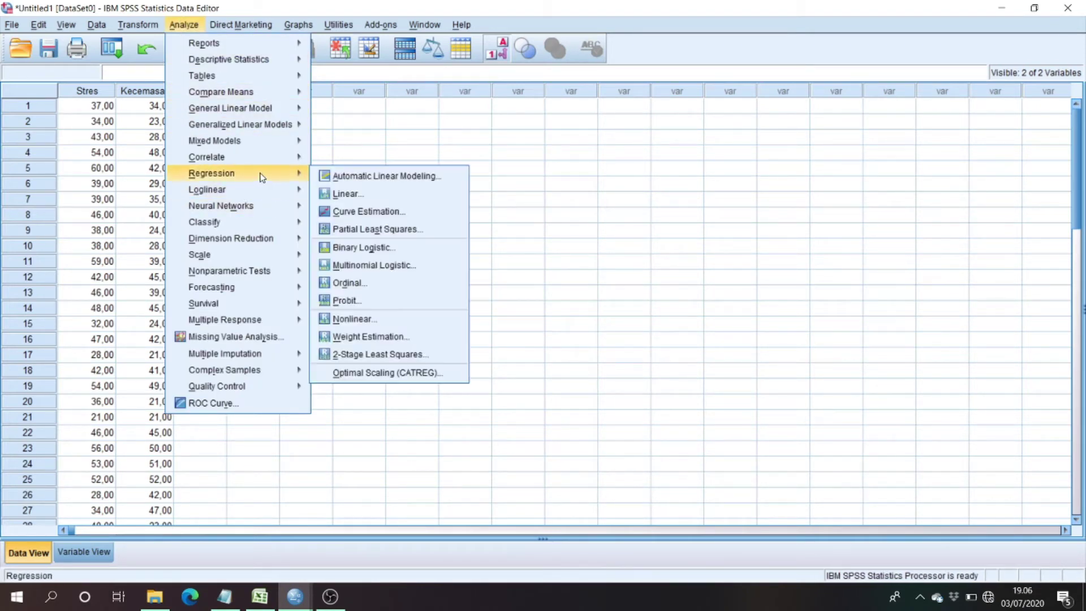
{"action": "left_click", "coordinate": [369, 196]}
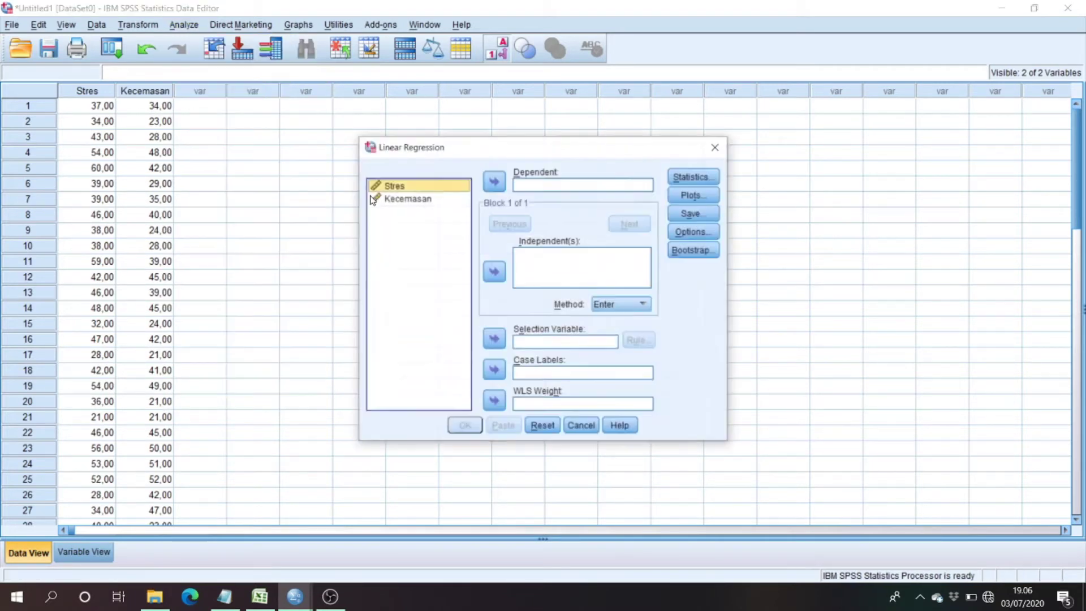
{"action": "left_click", "coordinate": [404, 186]}
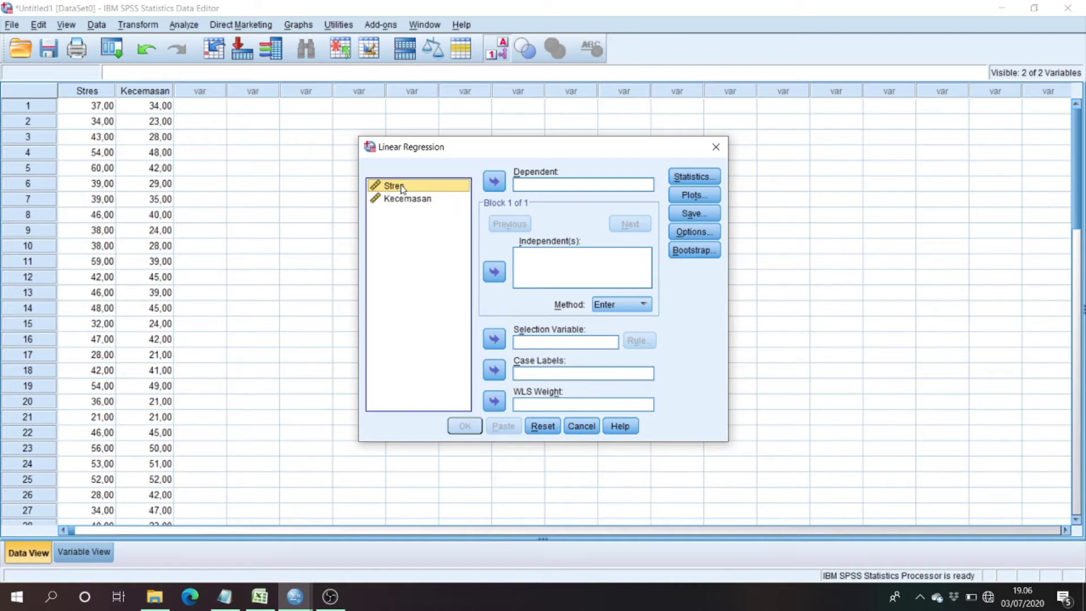
{"action": "left_click", "coordinate": [493, 274]}
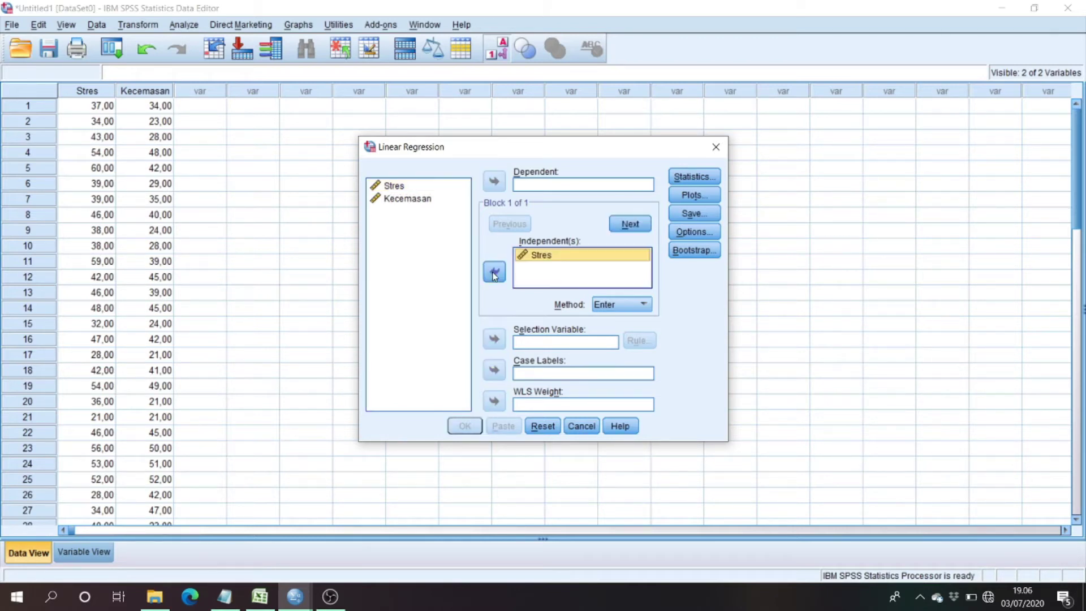
{"action": "left_click", "coordinate": [421, 201]}
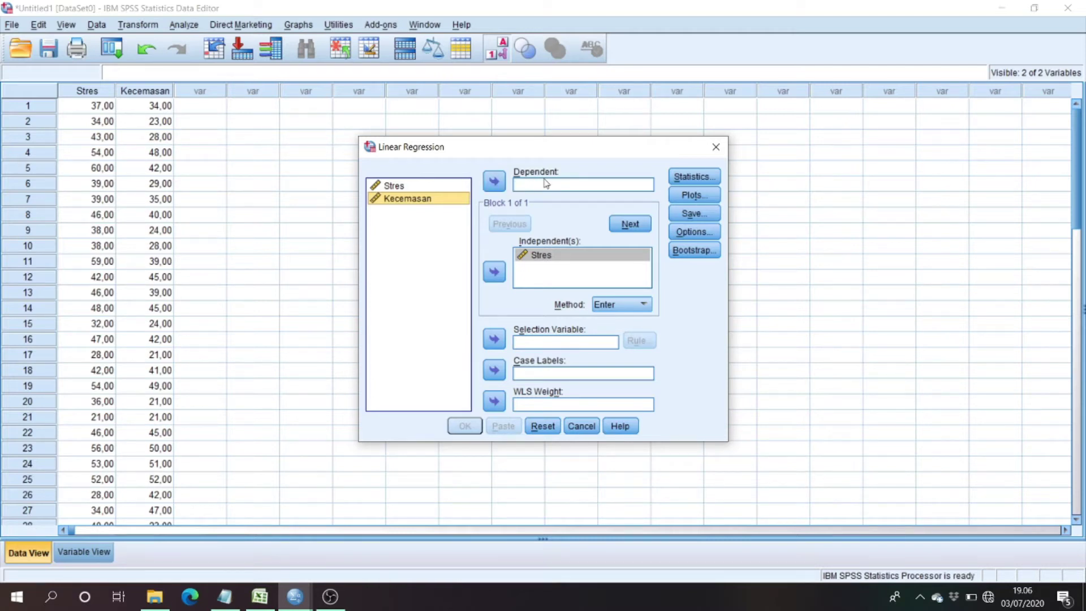
{"action": "left_click", "coordinate": [493, 180]}
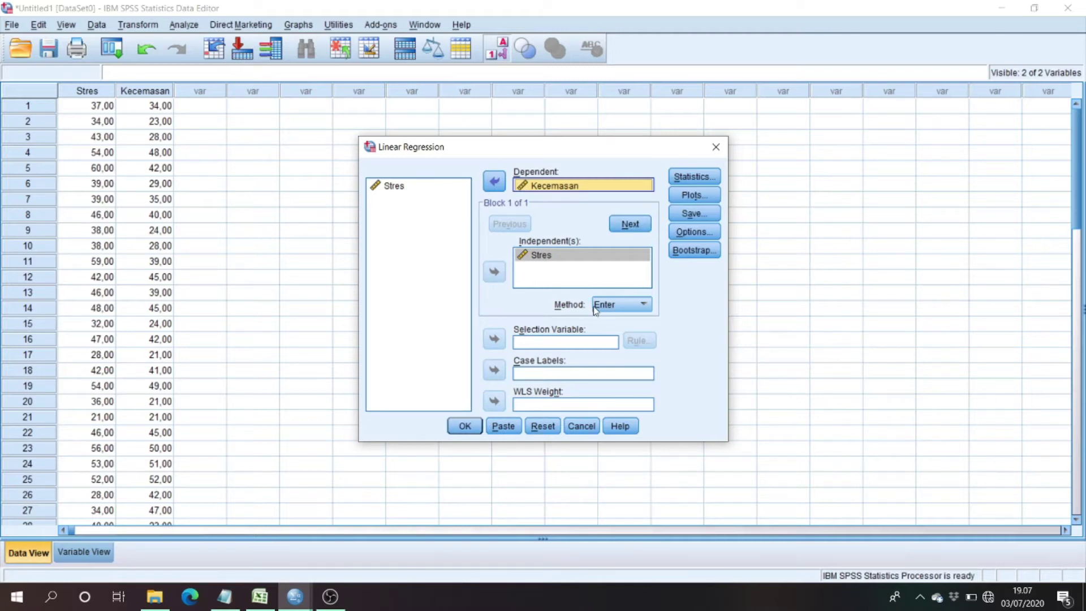
{"action": "left_click", "coordinate": [462, 428]}
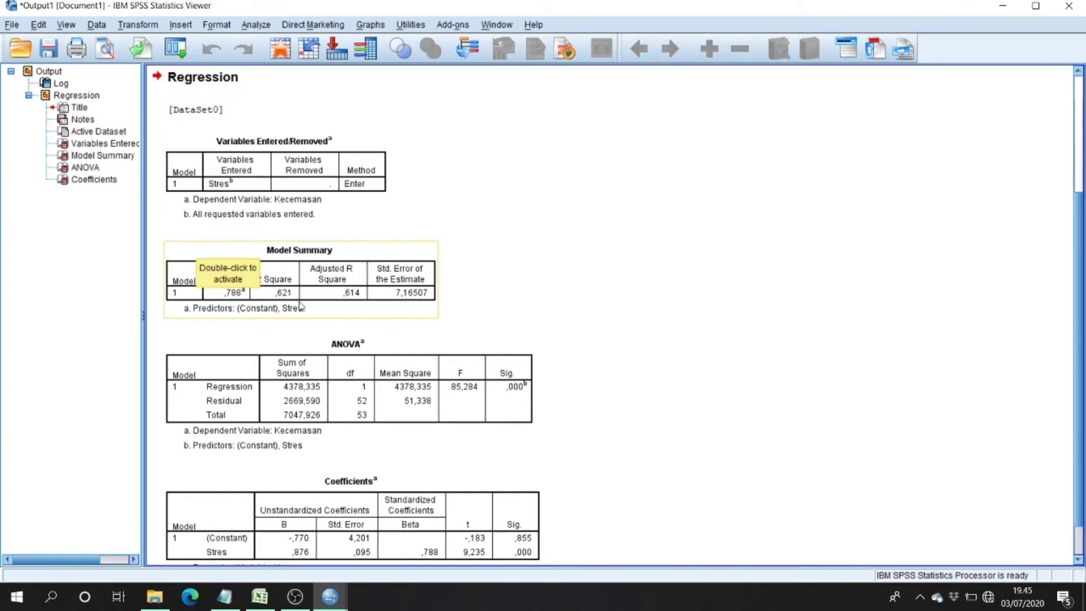
Review the regression output tables from Variables Entered/Removed through Coefficients.
{"action": "scroll", "coordinate": [490, 388], "scroll_direction": "down", "scroll_amount": 1}
{"action": "scroll", "coordinate": [486, 367], "scroll_direction": "up", "scroll_amount": 5}
{"action": "scroll", "coordinate": [350, 280], "scroll_direction": "down", "scroll_amount": 3}
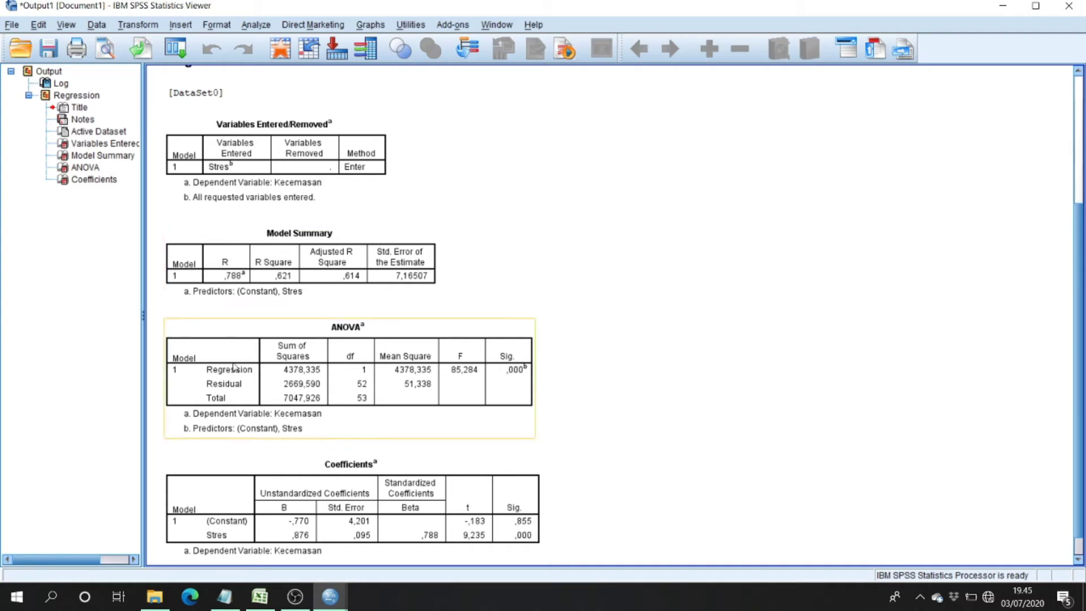
Bring up the konsep dasar notes in Notepad, restore the window down over part of the output, and zoom its text to 140%.
{"action": "left_click", "coordinate": [225, 596]}
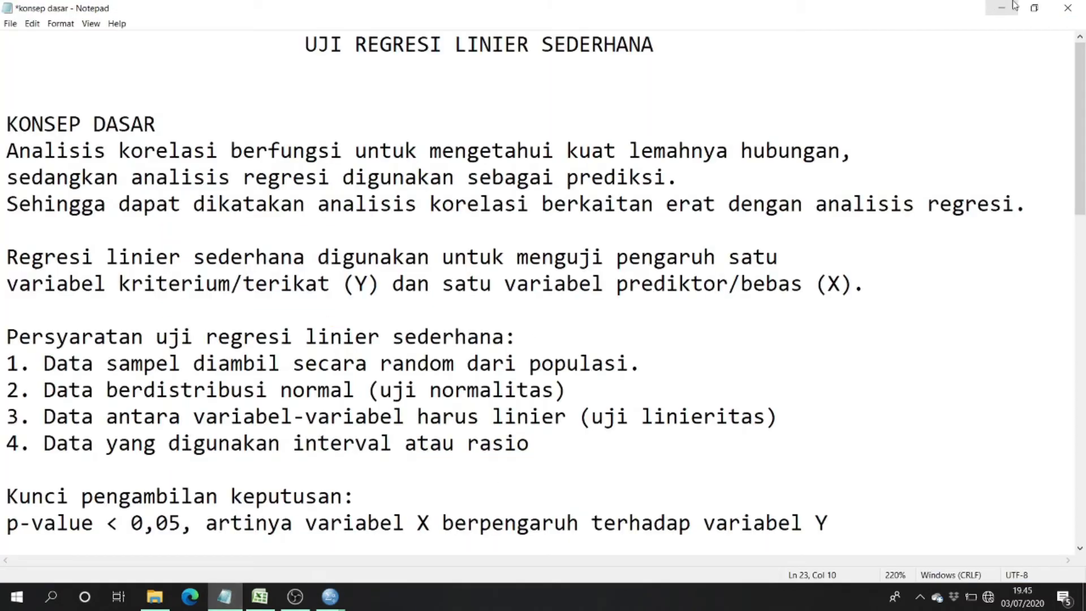
{"action": "left_click", "coordinate": [1034, 7]}
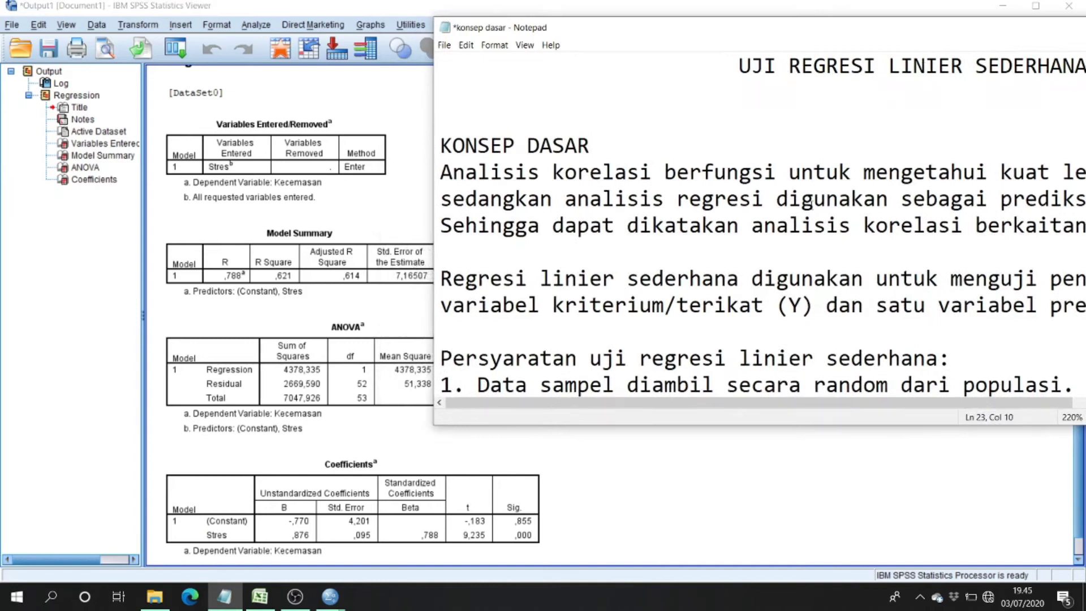
{"action": "scroll", "coordinate": [813, 208], "scroll_direction": "down", "scroll_amount": 8}
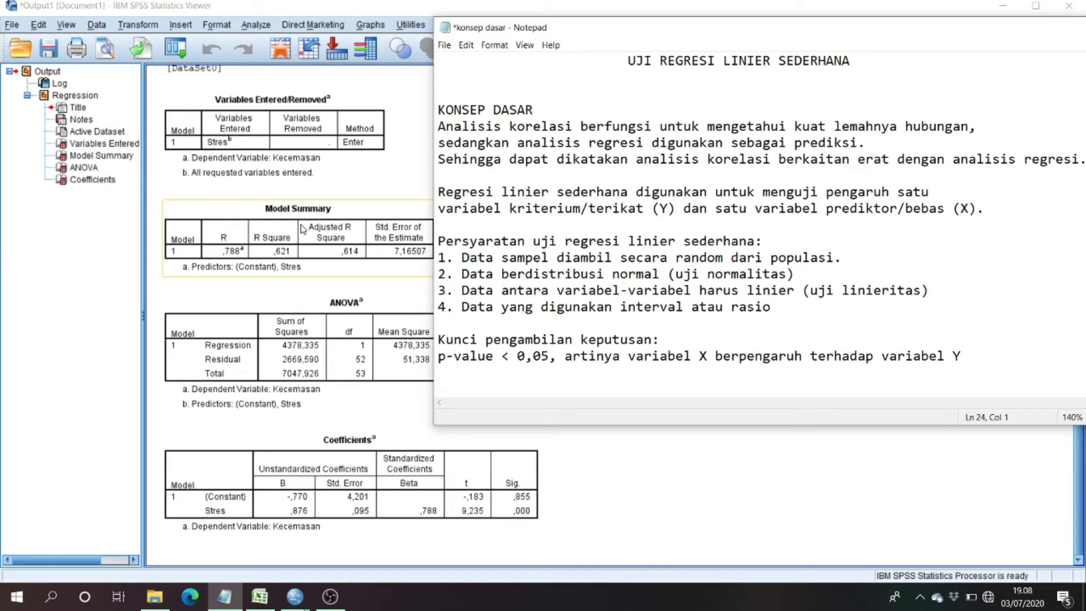
Examine the Model Summary table's R values alongside the notes on the correlation coefficient and Adjusted R Square.
{"action": "left_click", "coordinate": [273, 212]}
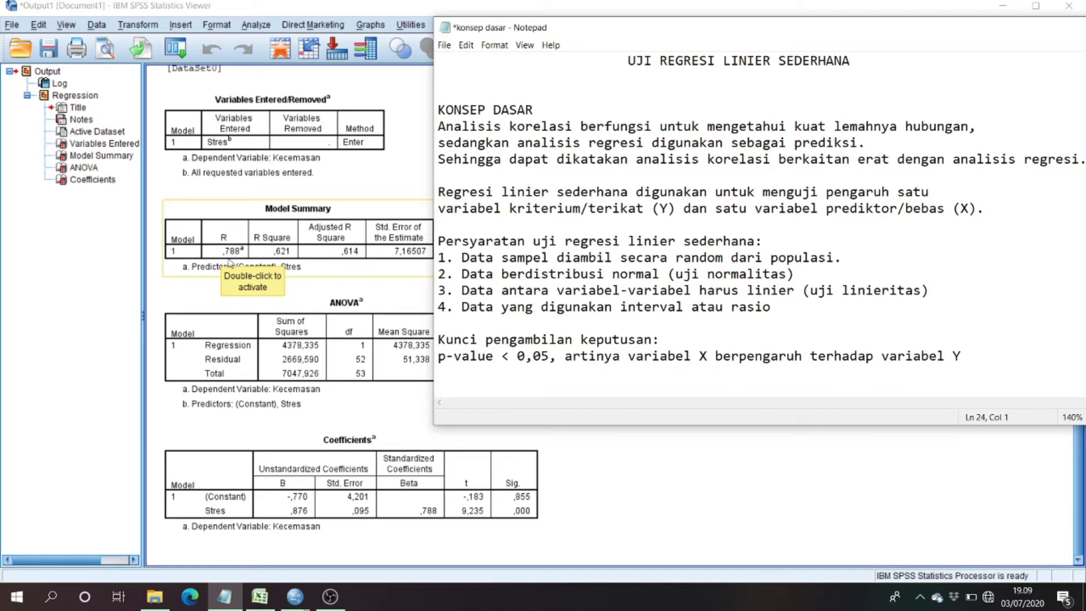
{"action": "left_click", "coordinate": [230, 258]}
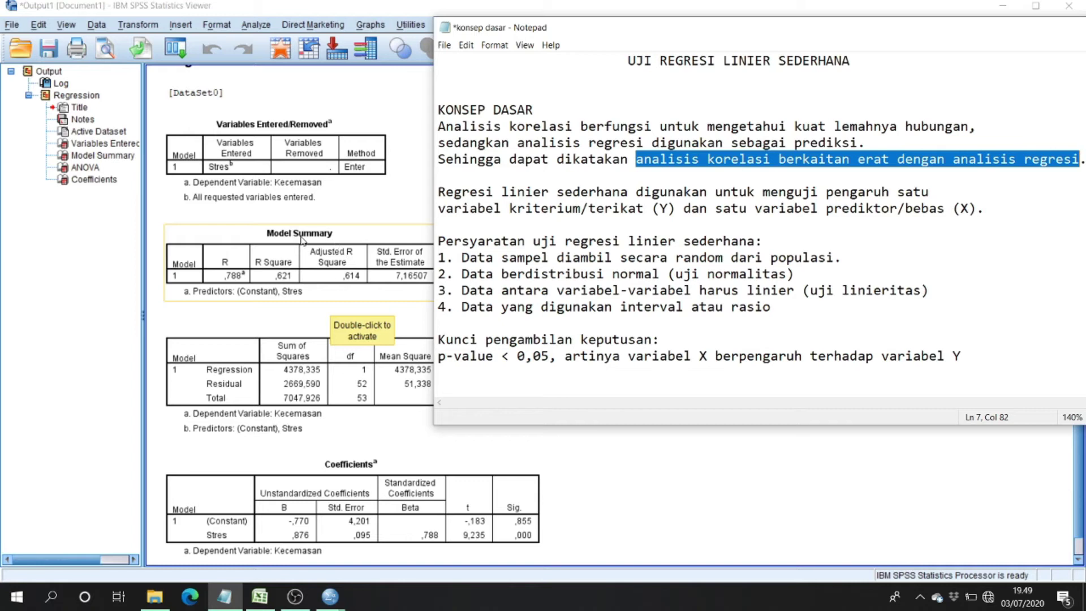
{"action": "scroll", "coordinate": [574, 249], "scroll_direction": "down", "scroll_amount": 6}
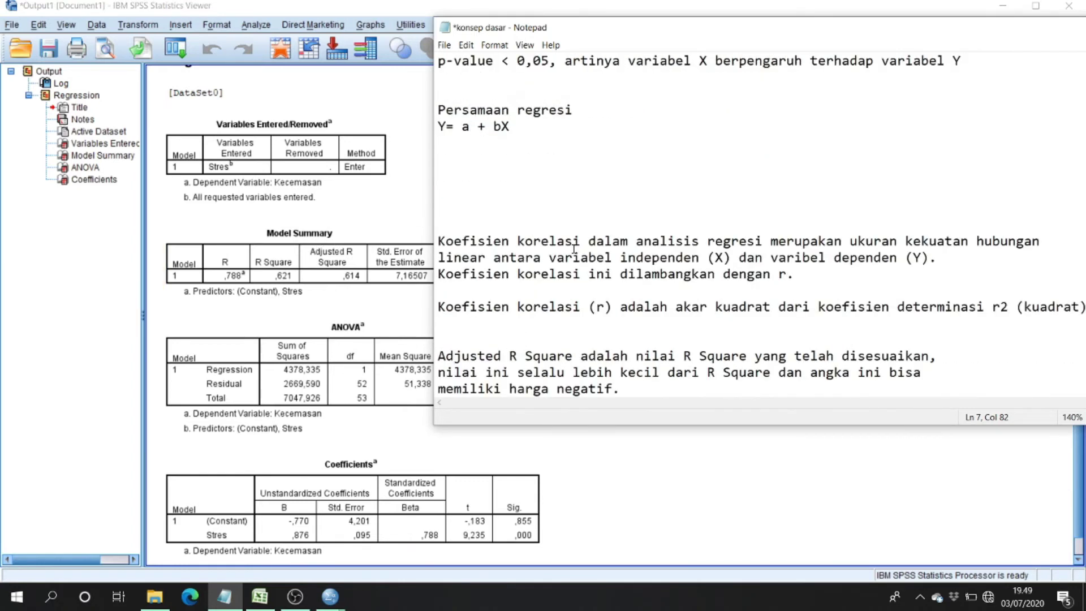
{"action": "scroll", "coordinate": [574, 249], "scroll_direction": "down", "scroll_amount": 3}
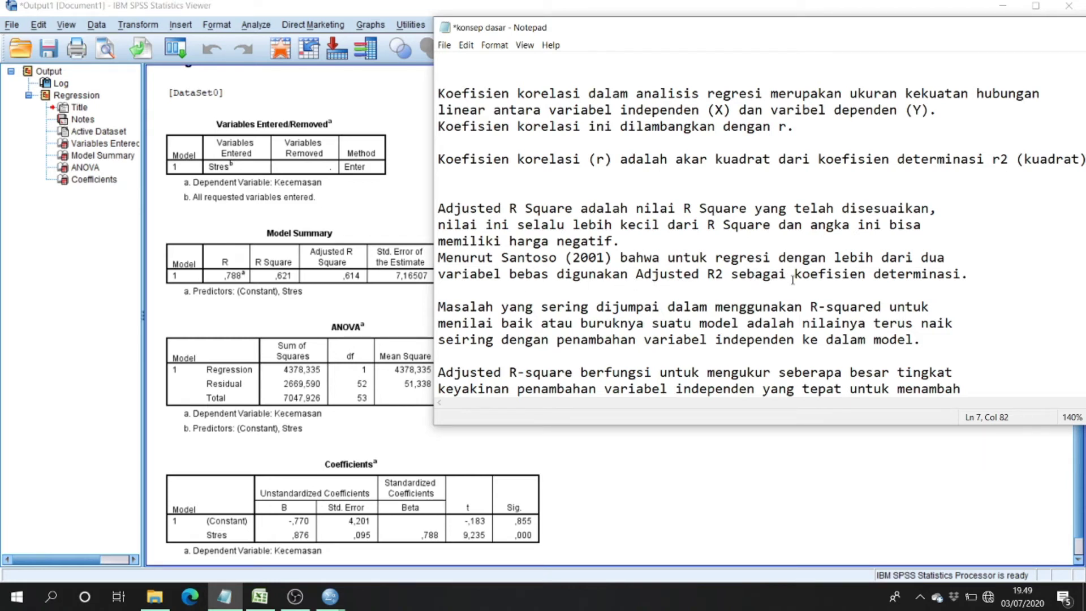
Read the notes on what Adjusted R-square measures, and return to the ANOVA table in the SPSS output.
{"action": "scroll", "coordinate": [571, 273], "scroll_direction": "down", "scroll_amount": 1}
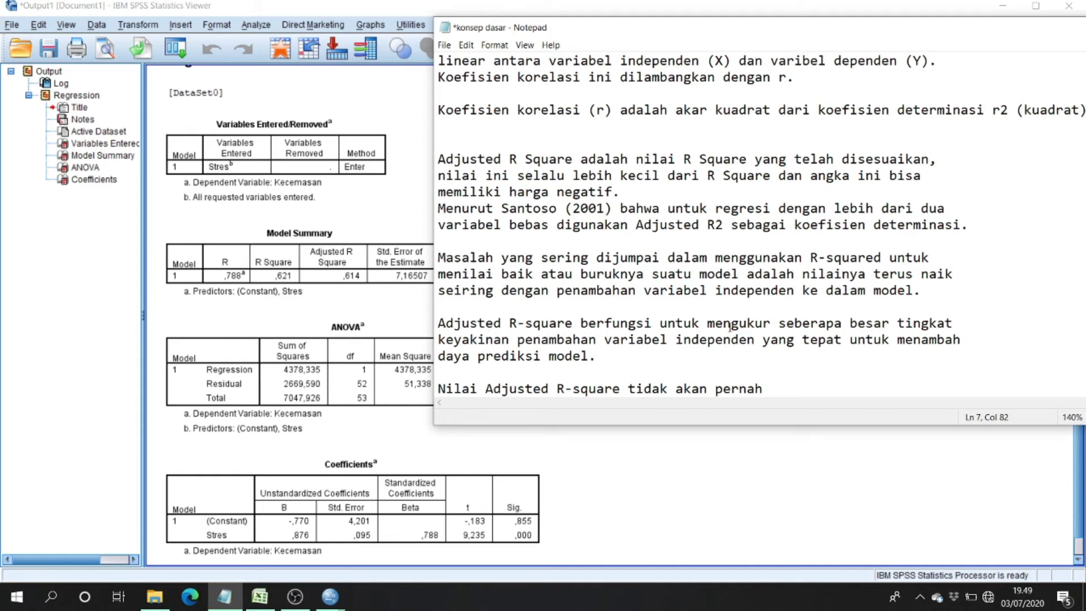
{"action": "left_click_drag", "start_coordinate": [738, 326], "coordinate": [949, 314]}
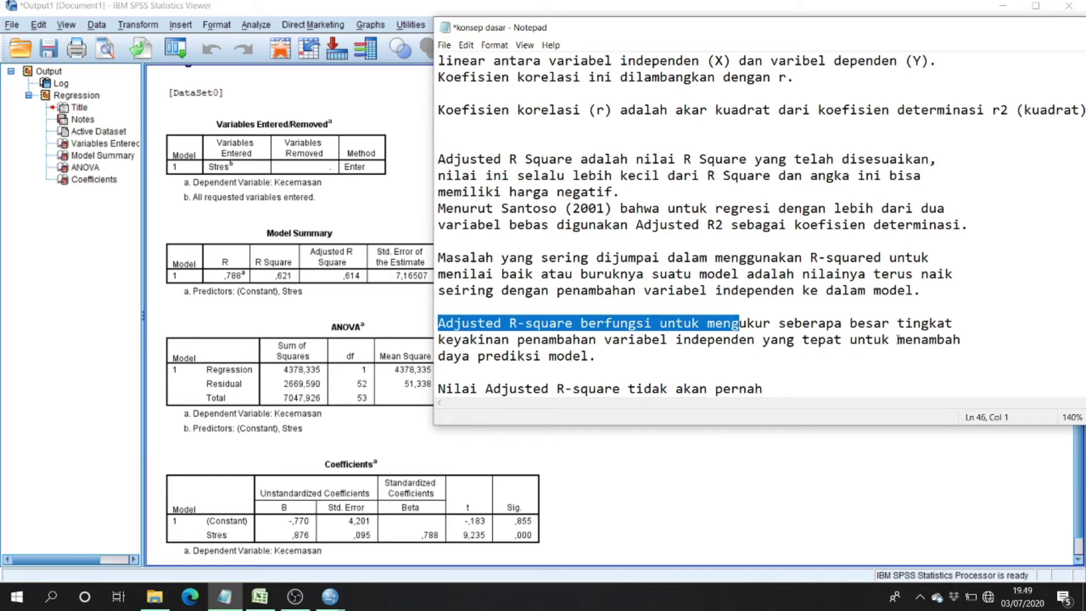
{"action": "left_click", "coordinate": [425, 368]}
{"action": "left_click", "coordinate": [378, 349]}
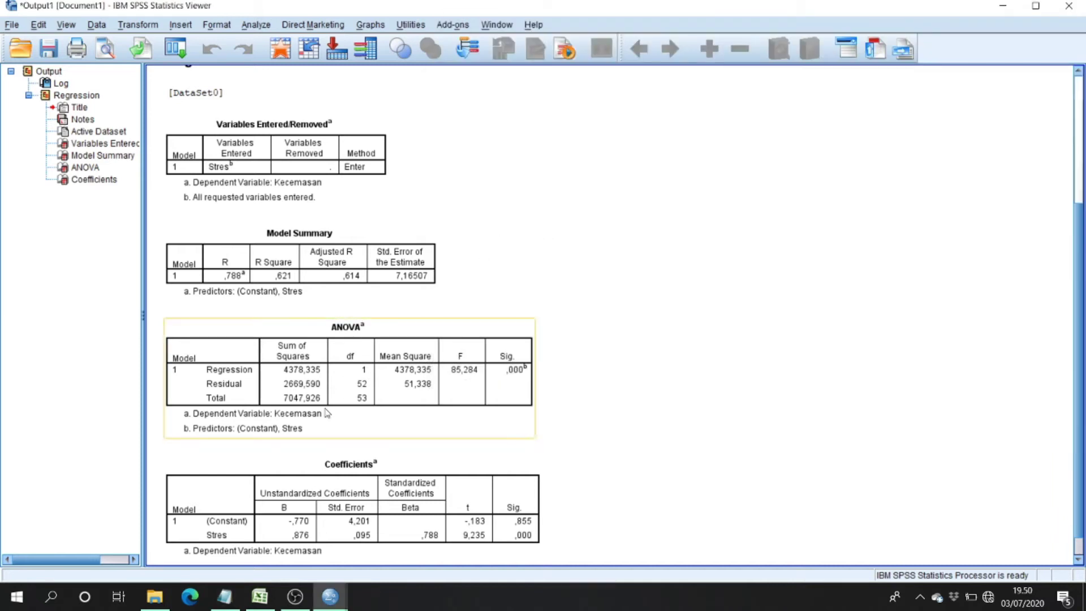
{"action": "scroll", "coordinate": [222, 384], "scroll_direction": "down", "scroll_amount": 1}
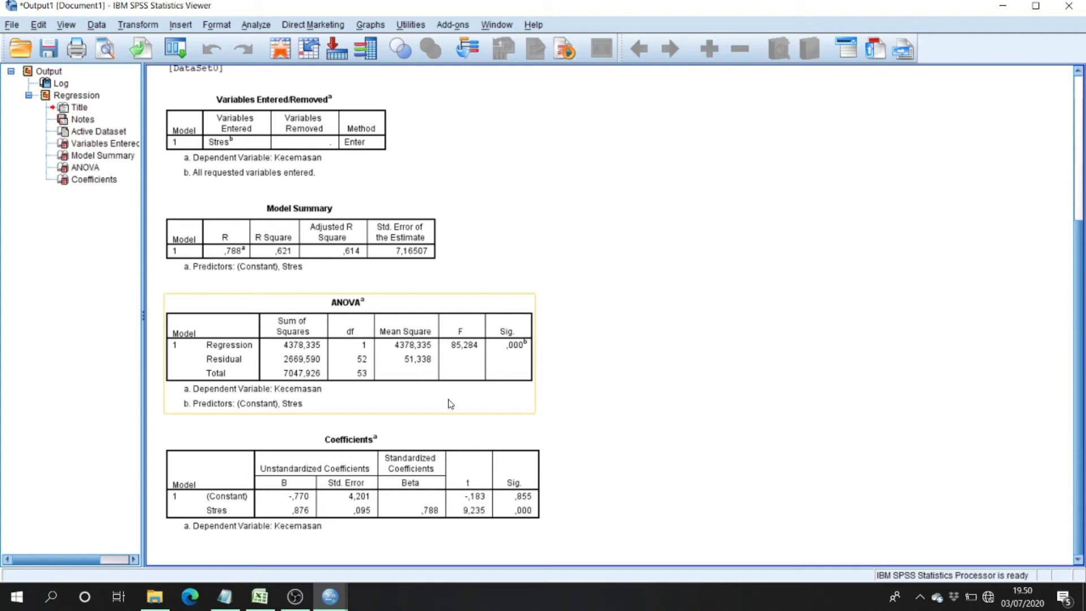
Check the ANOVA table's Sig. value against the p-value < 0,05 decision rule in the konsep dasar notes.
{"action": "left_click", "coordinate": [225, 596]}
{"action": "scroll", "coordinate": [625, 357], "scroll_direction": "up", "scroll_amount": 10}
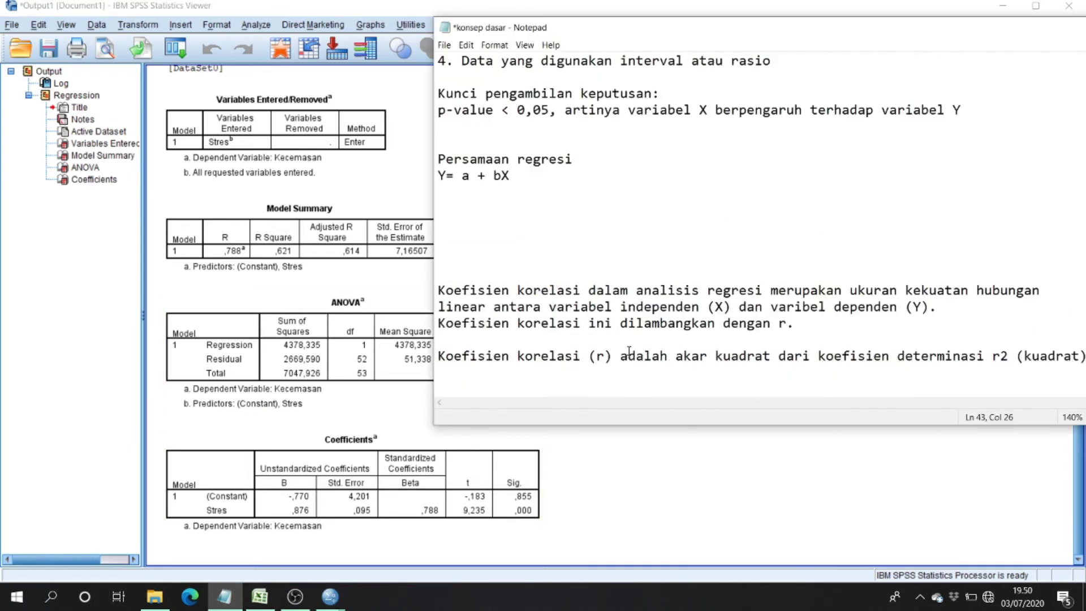
{"action": "scroll", "coordinate": [622, 358], "scroll_direction": "down", "scroll_amount": 1}
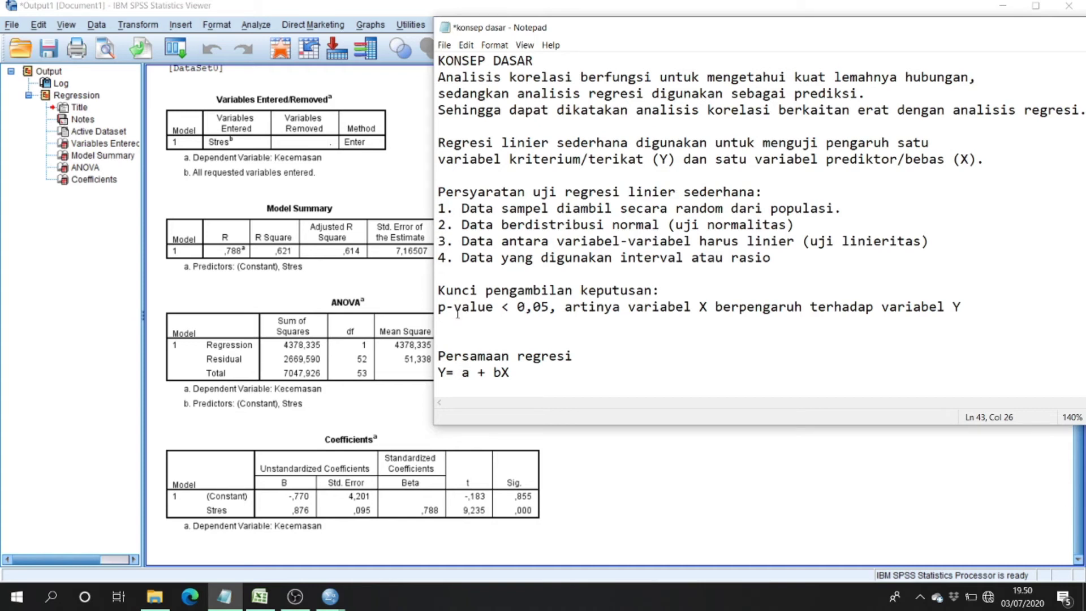
{"action": "left_click_drag", "start_coordinate": [438, 308], "coordinate": [547, 307]}
{"action": "left_click", "coordinate": [390, 391]}
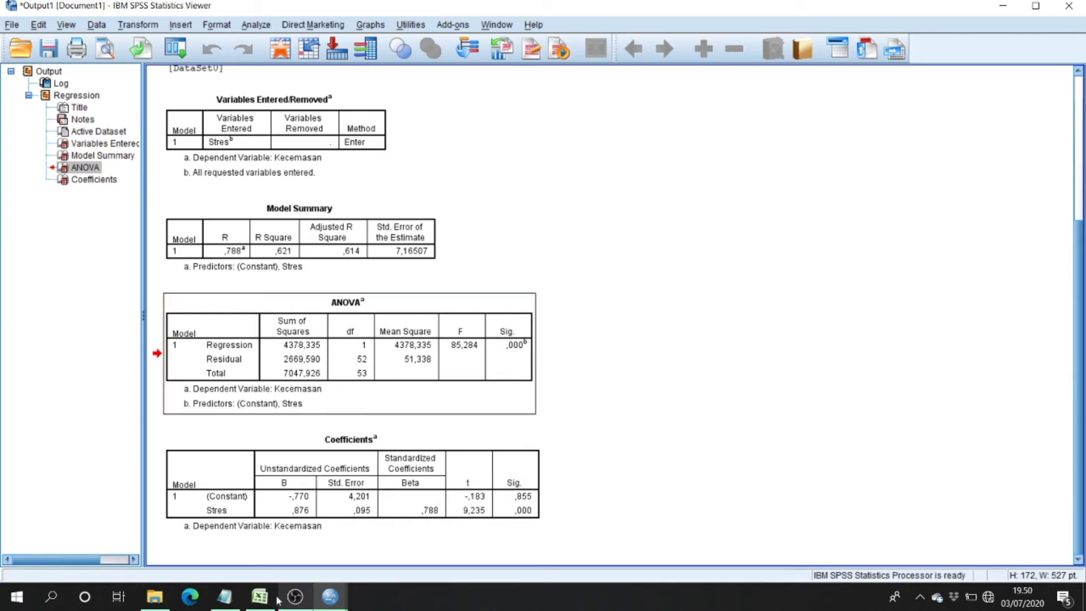
{"action": "mouse_move", "coordinate": [260, 598]}
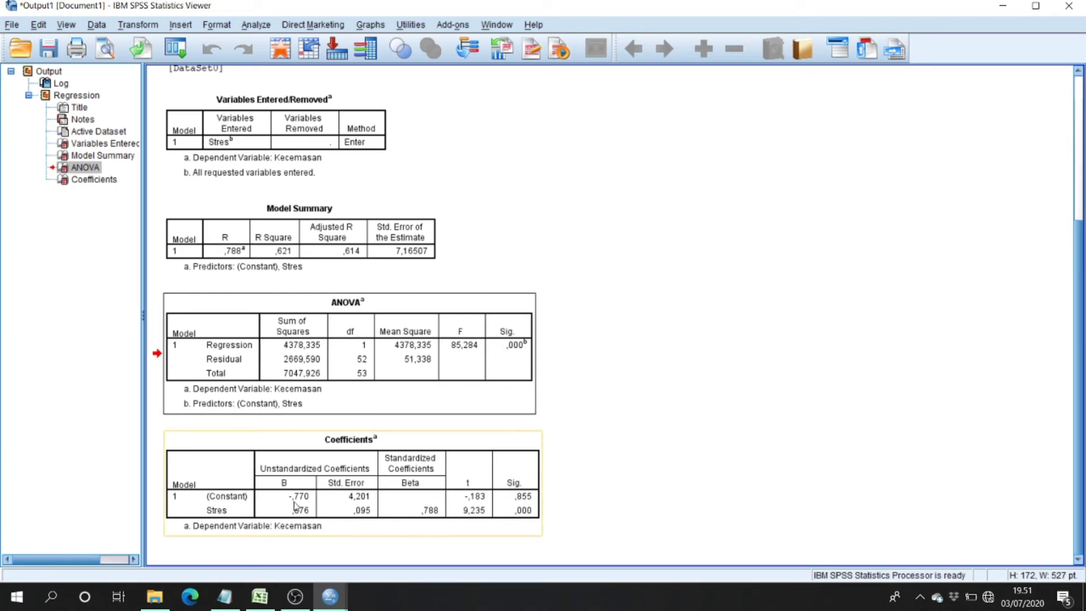
In the Notepad notes, add the fitted equation "Y = -0,770 + 0,876X" beneath the general form Y= a + bX.
{"action": "left_click", "coordinate": [225, 596]}
{"action": "scroll", "coordinate": [601, 348], "scroll_direction": "down", "scroll_amount": 2}
{"action": "left_click", "coordinate": [556, 259]}
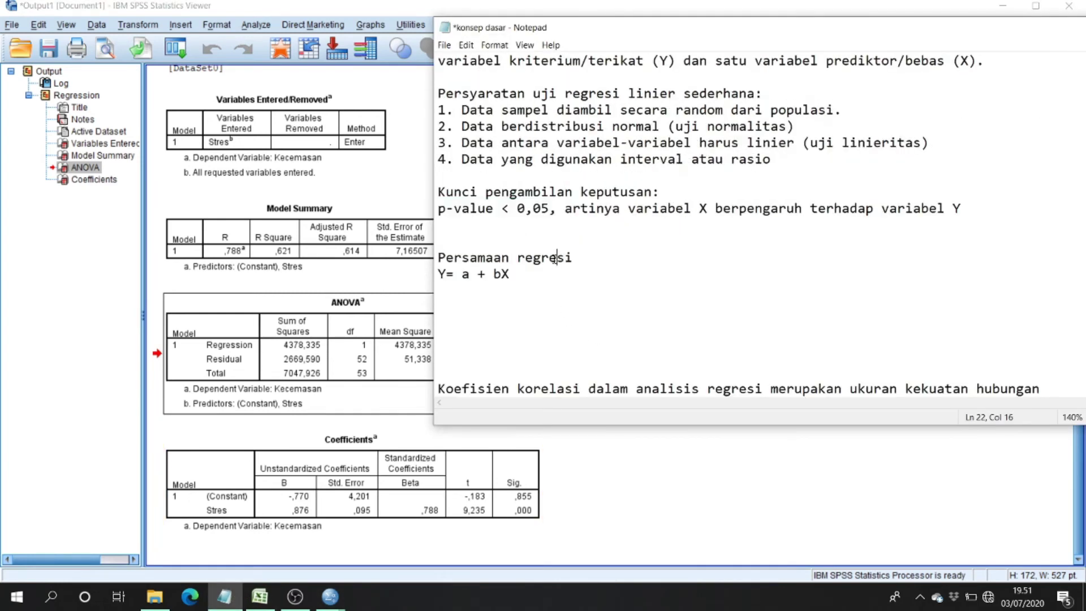
{"action": "left_click", "coordinate": [512, 291]}
{"action": "type", "text": "Y = -0,770 +"}
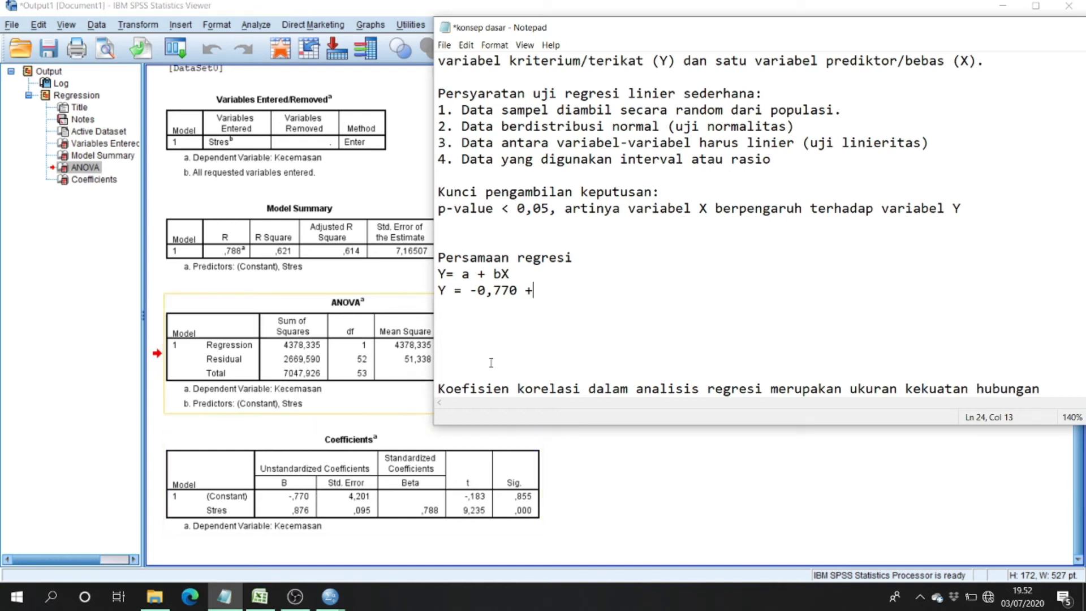
{"action": "type", "text": "0,876"}
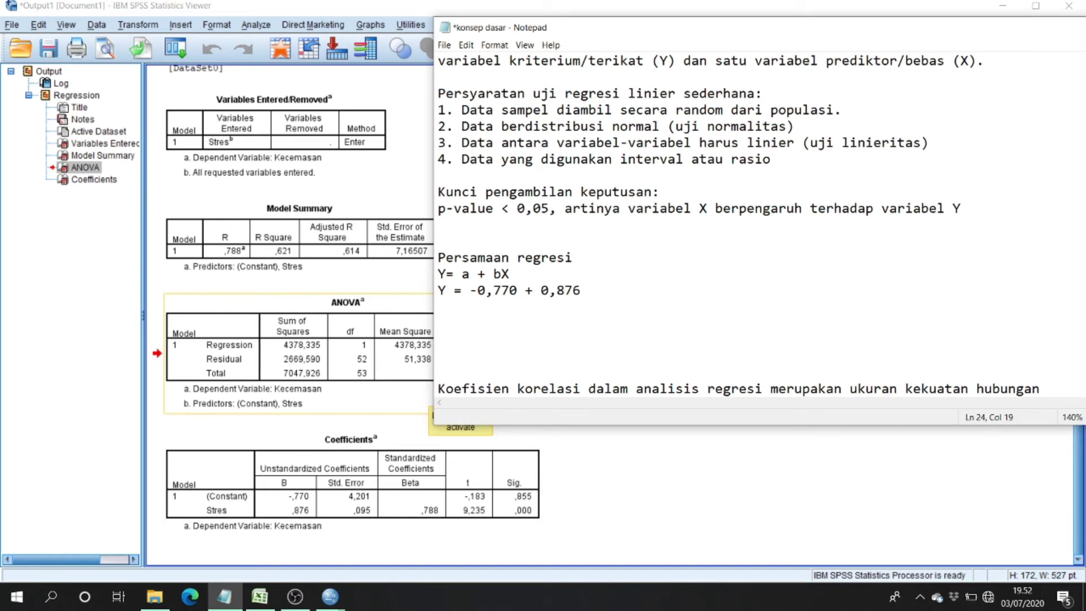
{"action": "type", "text": "X"}
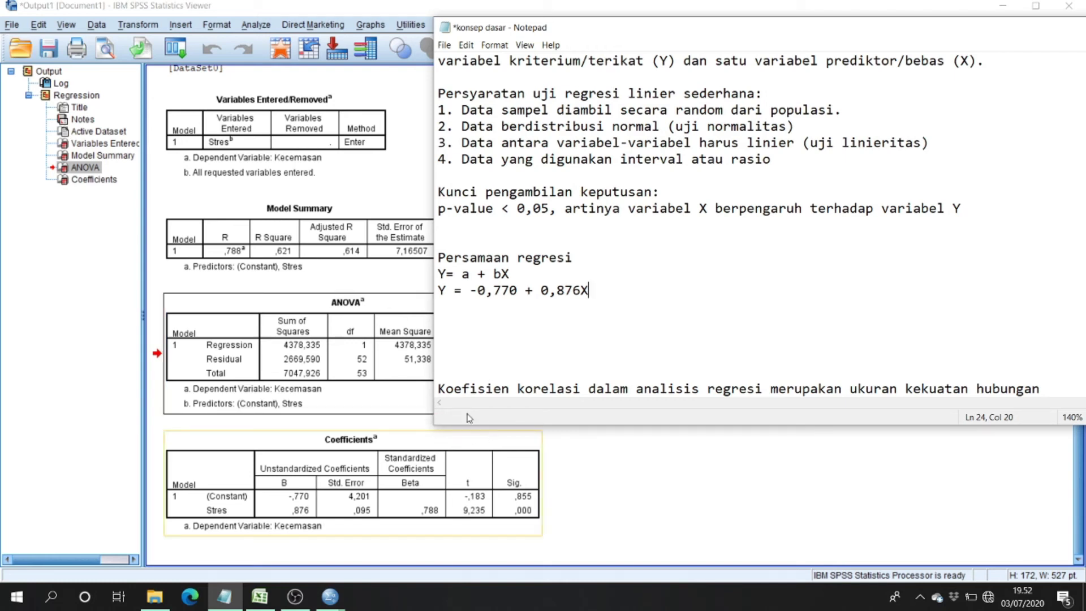
Examine the Y and X terms of the fitted equation in the notes, and return to the Coefficients table in SPSS.
{"action": "key", "text": "Home"}
{"action": "key", "text": "shift+Right"}
{"action": "left_click_drag", "start_coordinate": [439, 290], "coordinate": [593, 289]}
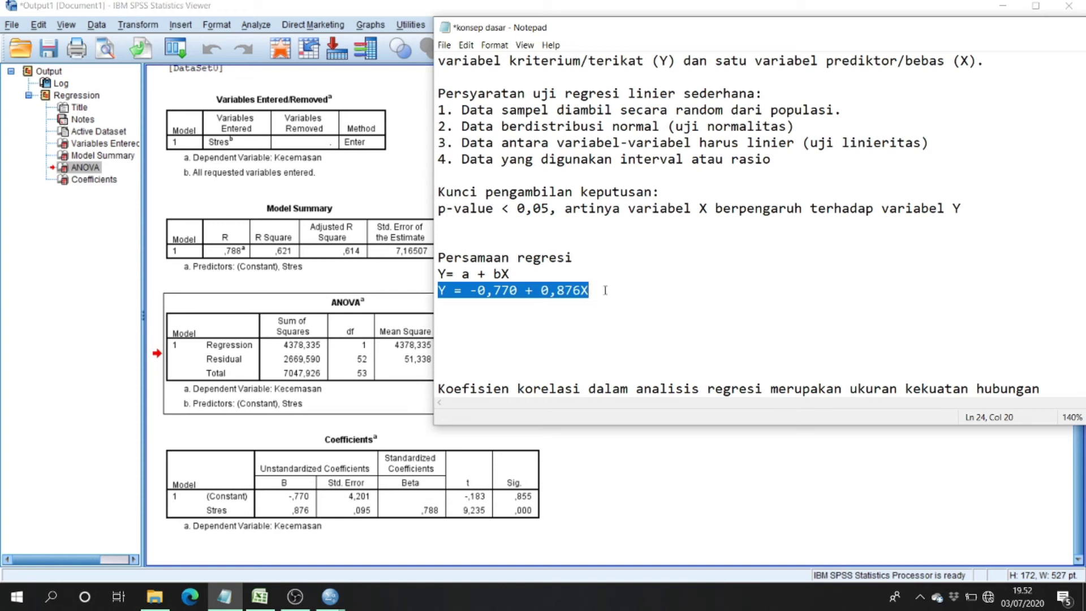
{"action": "left_click", "coordinate": [606, 289]}
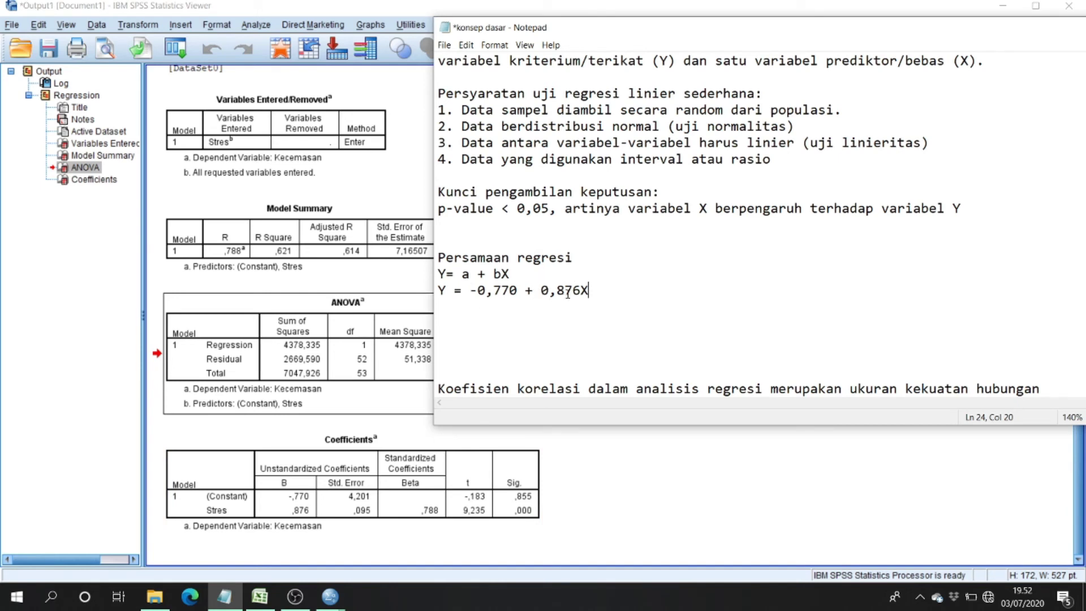
{"action": "left_click_drag", "start_coordinate": [579, 290], "coordinate": [589, 290]}
{"action": "left_click_drag", "start_coordinate": [439, 290], "coordinate": [446, 290]}
{"action": "left_click", "coordinate": [509, 311]}
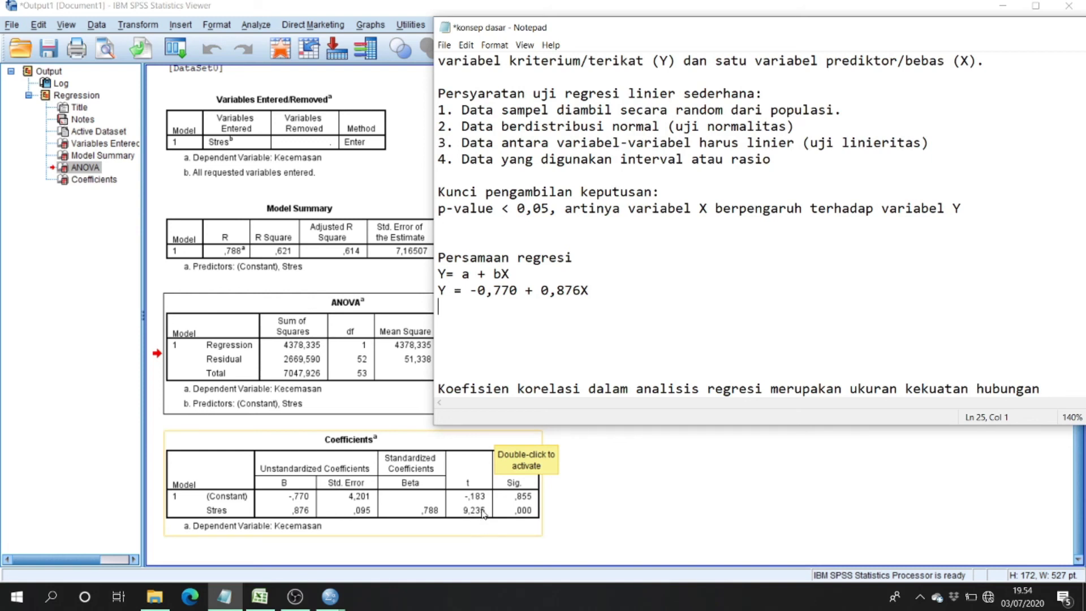
{"action": "left_click", "coordinate": [606, 440]}
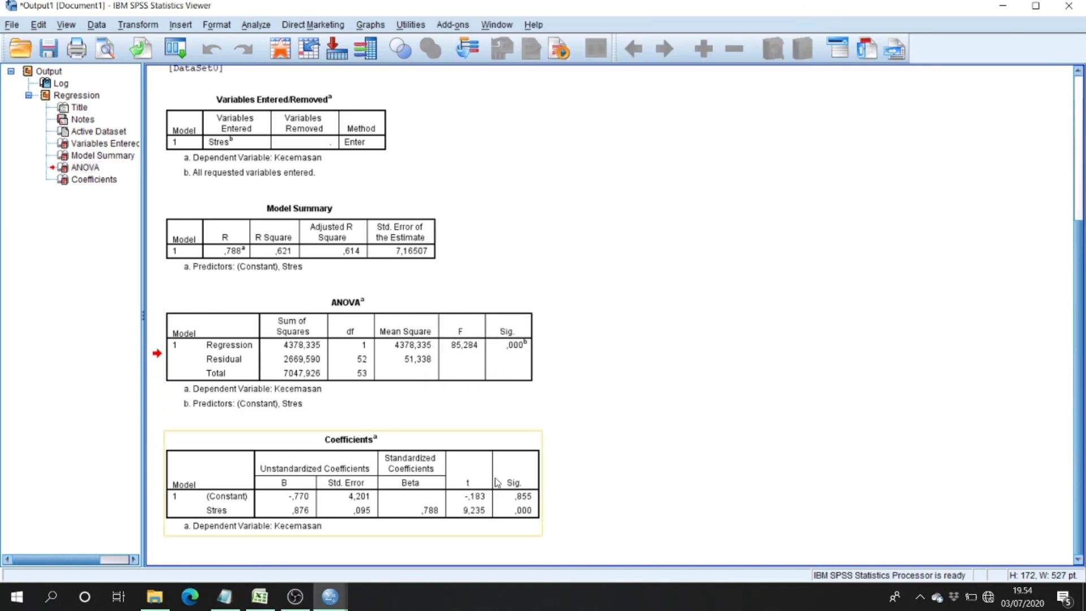